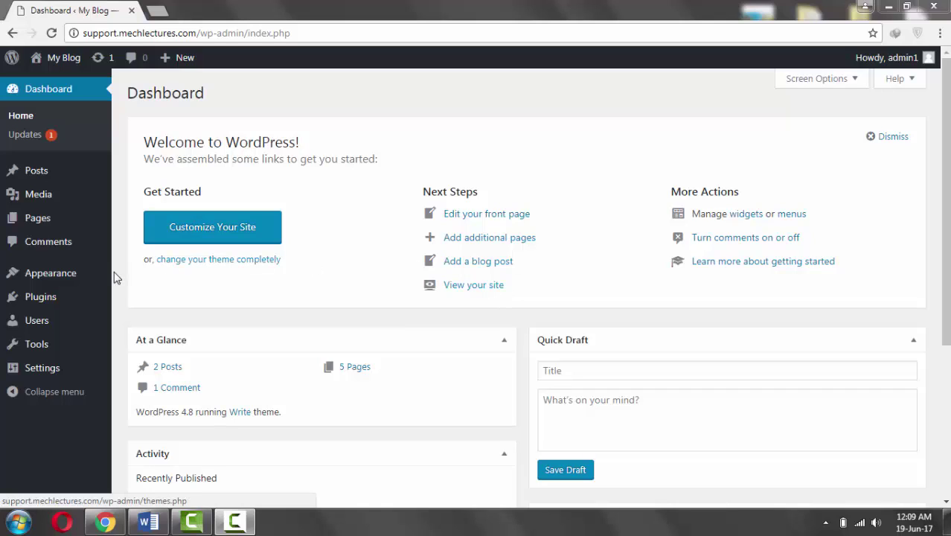
Step: In the Reading settings, set the static front page to Home and save the changes
{"action": "mouse_move", "coordinate": [87, 286]}
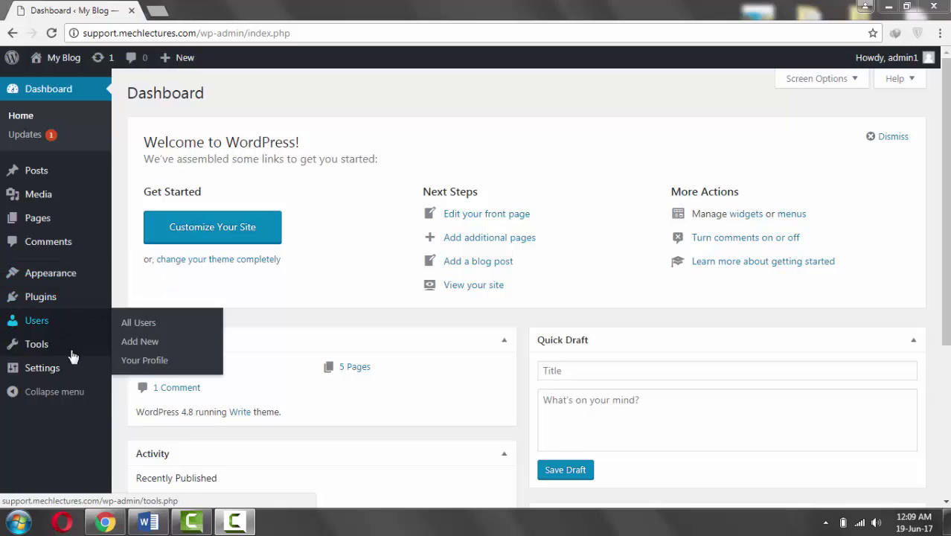
{"action": "mouse_move", "coordinate": [67, 381]}
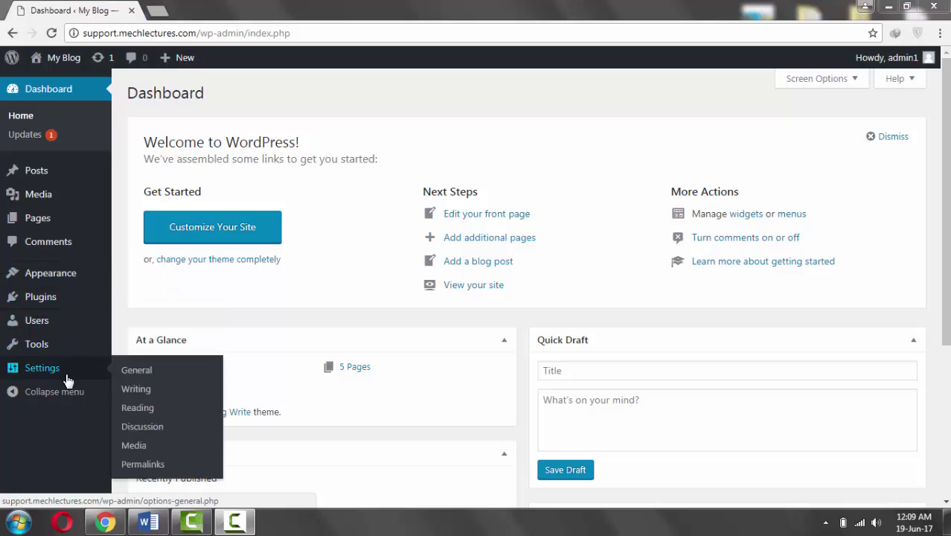
{"action": "left_click", "coordinate": [153, 403]}
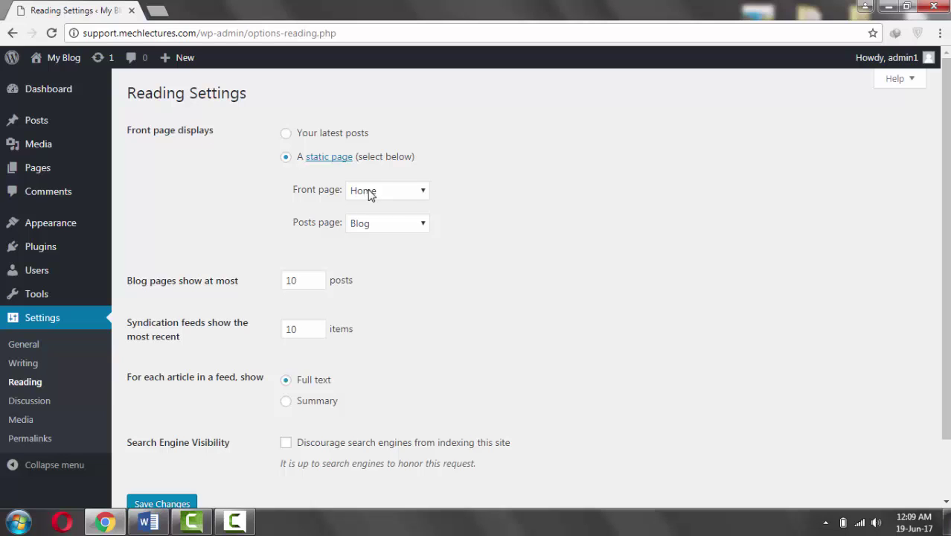
{"action": "left_click", "coordinate": [393, 193]}
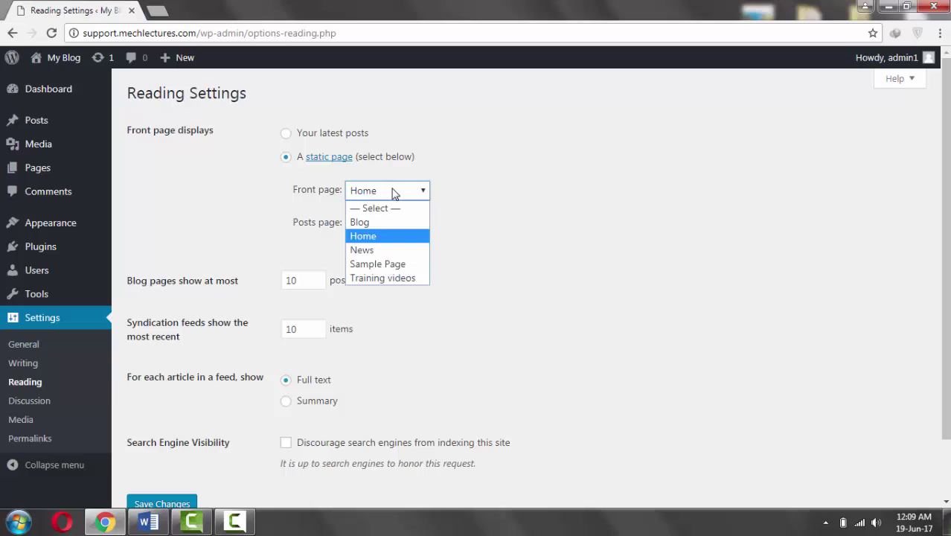
{"action": "left_click", "coordinate": [379, 237]}
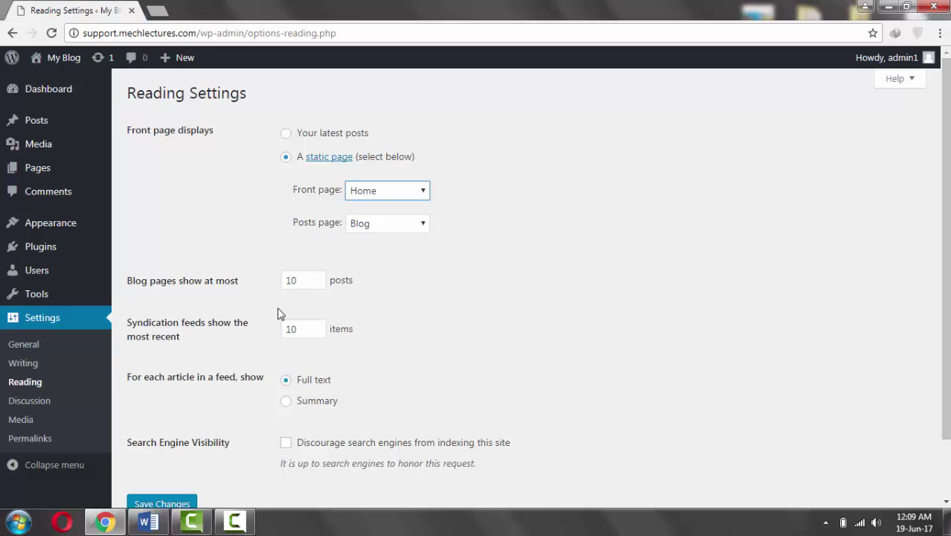
{"action": "scroll", "coordinate": [253, 335], "scroll_direction": "down", "scroll_amount": 2}
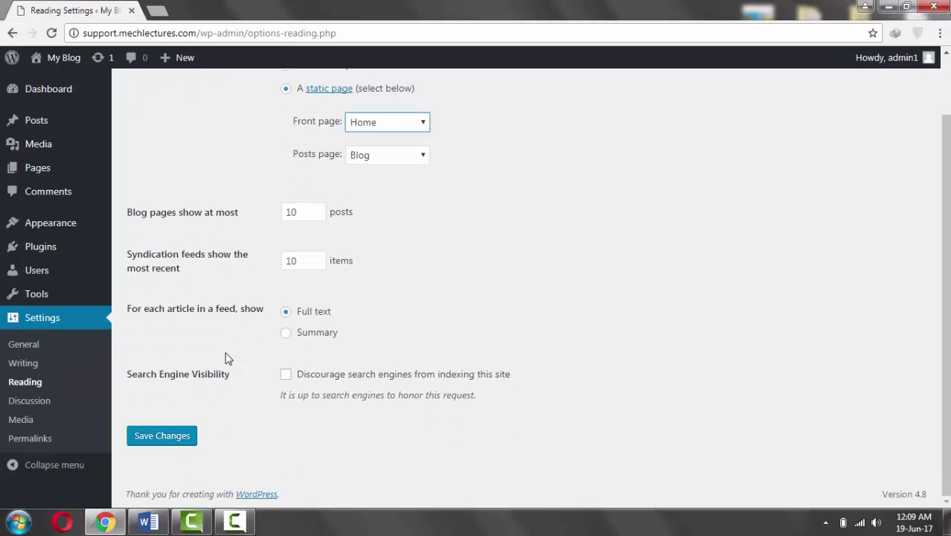
{"action": "left_click", "coordinate": [155, 435]}
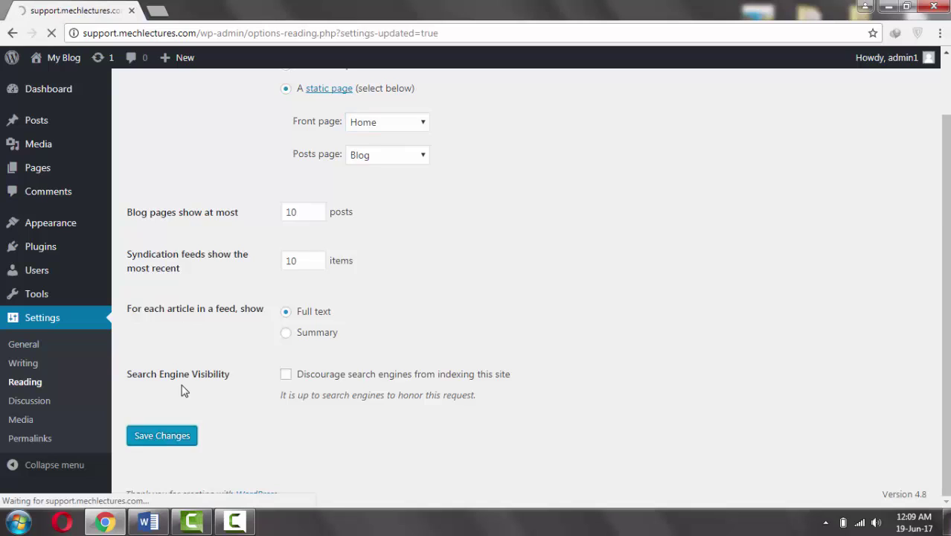
Step: Start a new blog post titled "a sample post"
{"action": "mouse_move", "coordinate": [54, 120]}
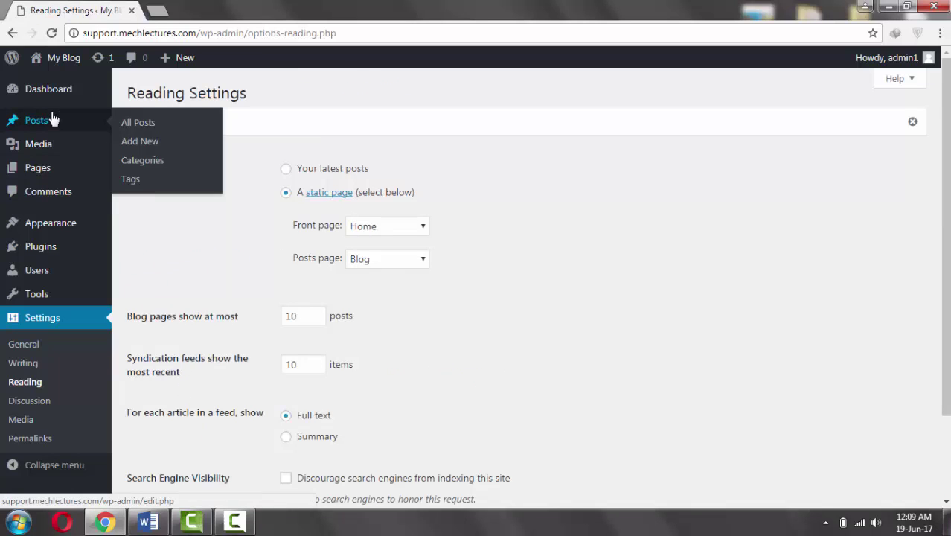
{"action": "left_click", "coordinate": [140, 144]}
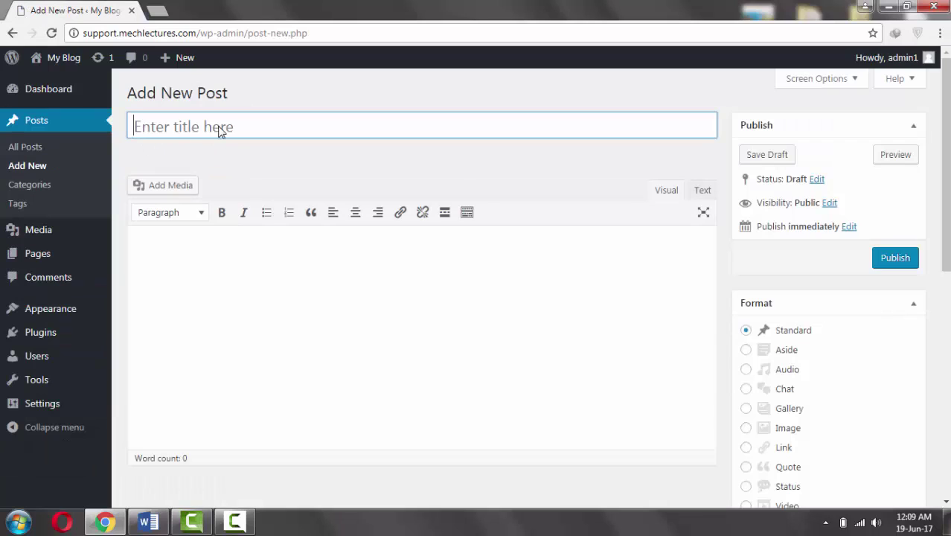
{"action": "type", "text": "a"}
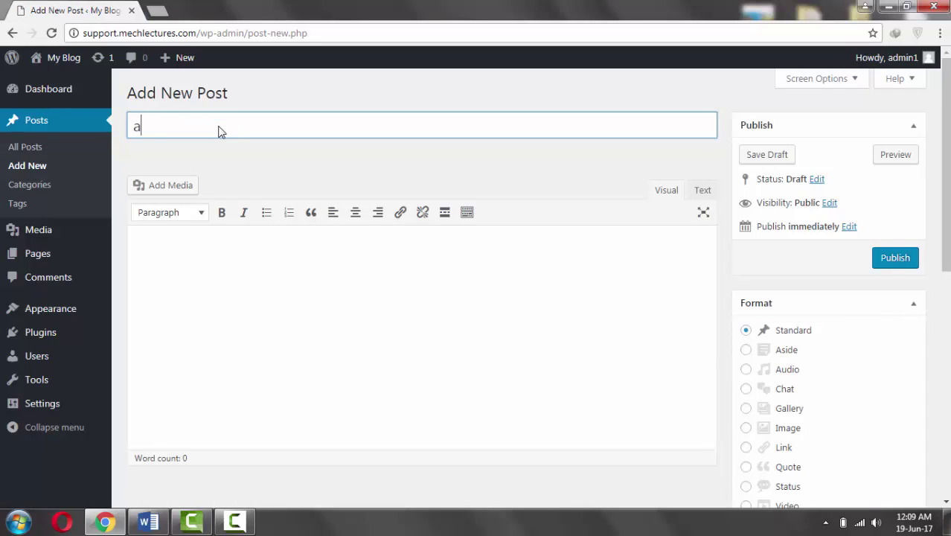
{"action": "type", "text": " sample post"}
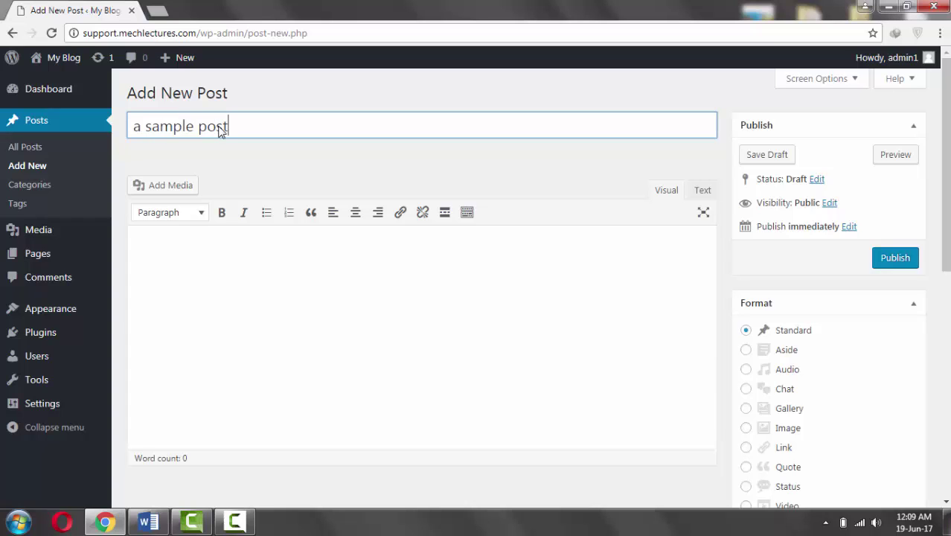
Step: Paste the copied article on design for manufacture and assembly into the post body and publish the post
{"action": "key", "text": "Tab"}
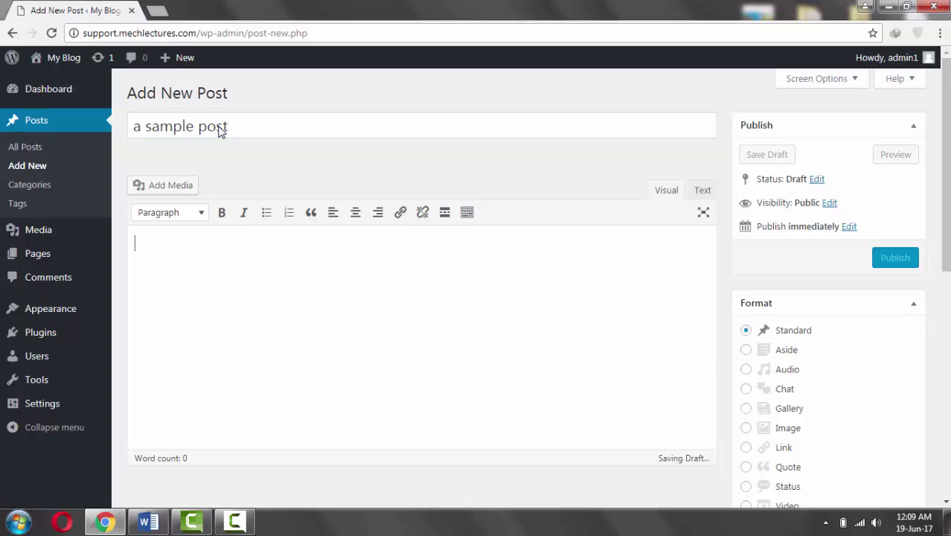
{"action": "key", "text": "ctrl+v"}
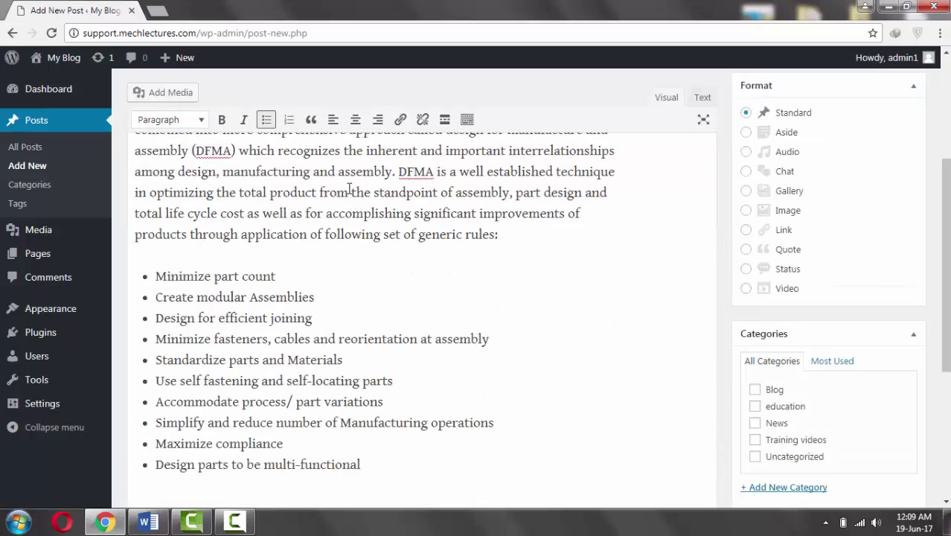
{"action": "scroll", "coordinate": [351, 195], "scroll_direction": "up", "scroll_amount": 4}
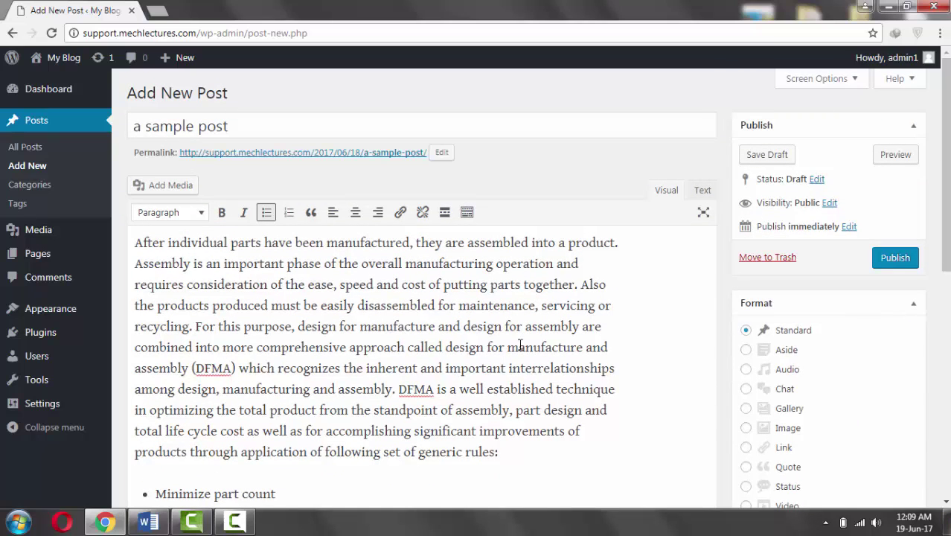
{"action": "left_click", "coordinate": [904, 257]}
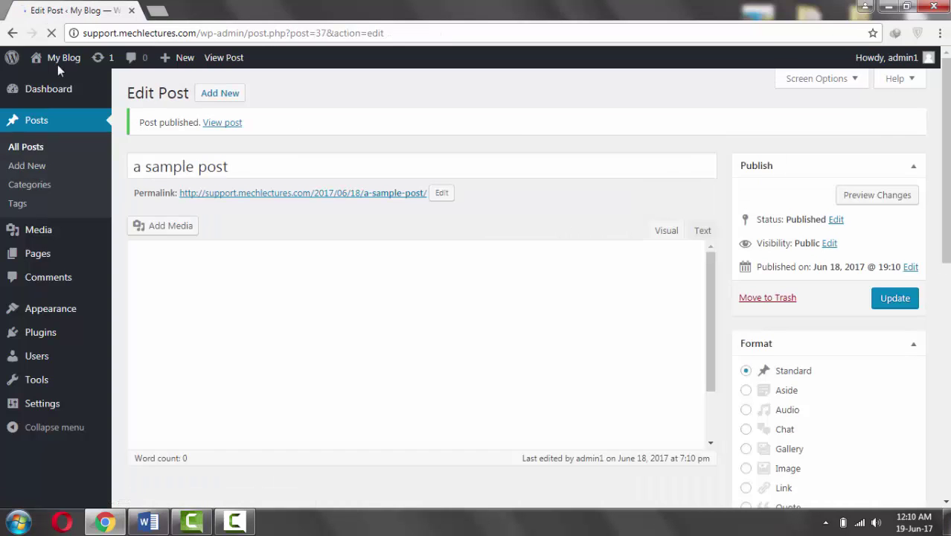
Step: Open the live site in a new browser tab and examine the posts listed on its Blog page
{"action": "mouse_move", "coordinate": [54, 59]}
{"action": "right_click", "coordinate": [50, 91]}
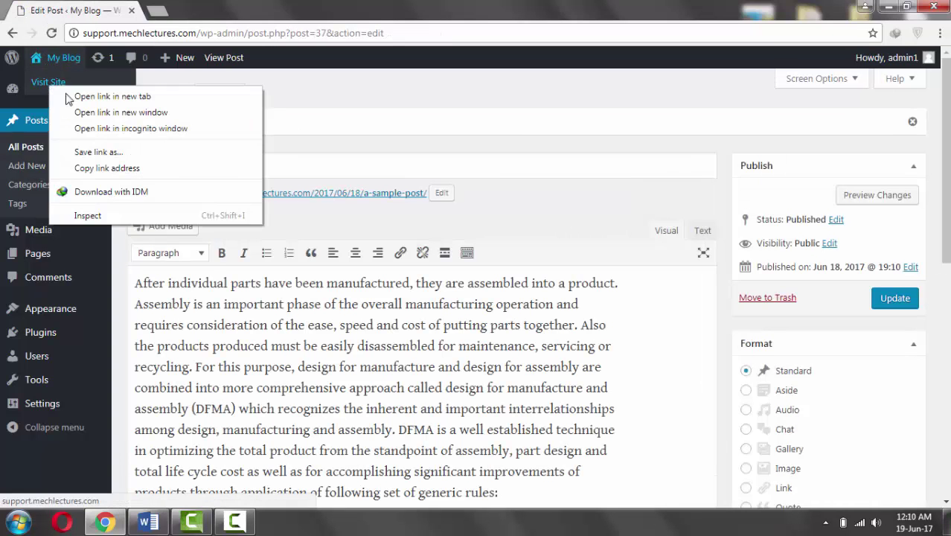
{"action": "left_click", "coordinate": [97, 95]}
{"action": "left_click", "coordinate": [178, 15]}
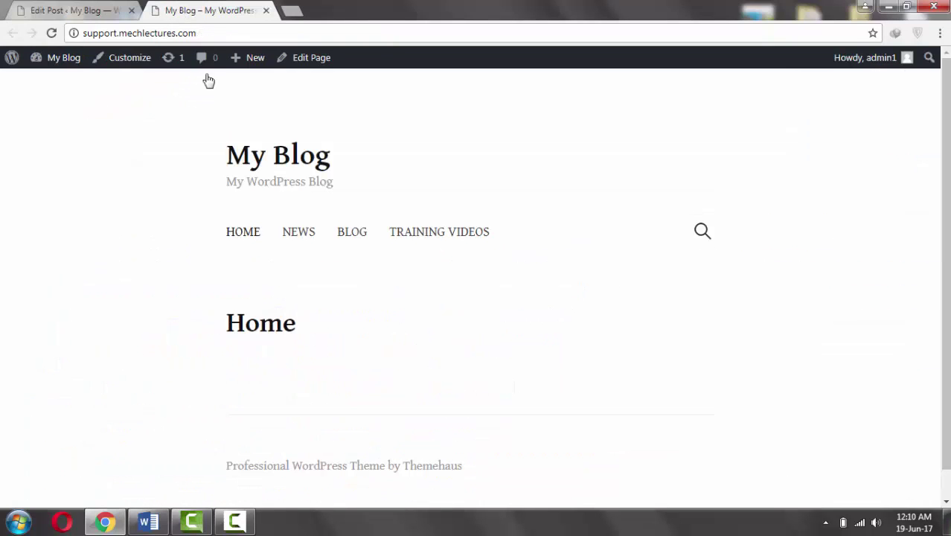
{"action": "left_click", "coordinate": [345, 234]}
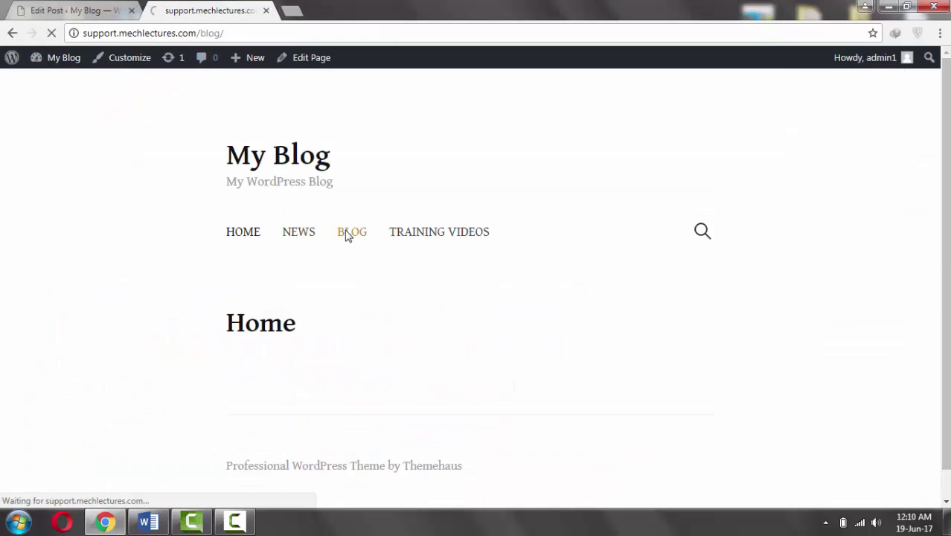
{"action": "scroll", "coordinate": [357, 253], "scroll_direction": "down", "scroll_amount": 2}
{"action": "scroll", "coordinate": [358, 253], "scroll_direction": "down", "scroll_amount": 3}
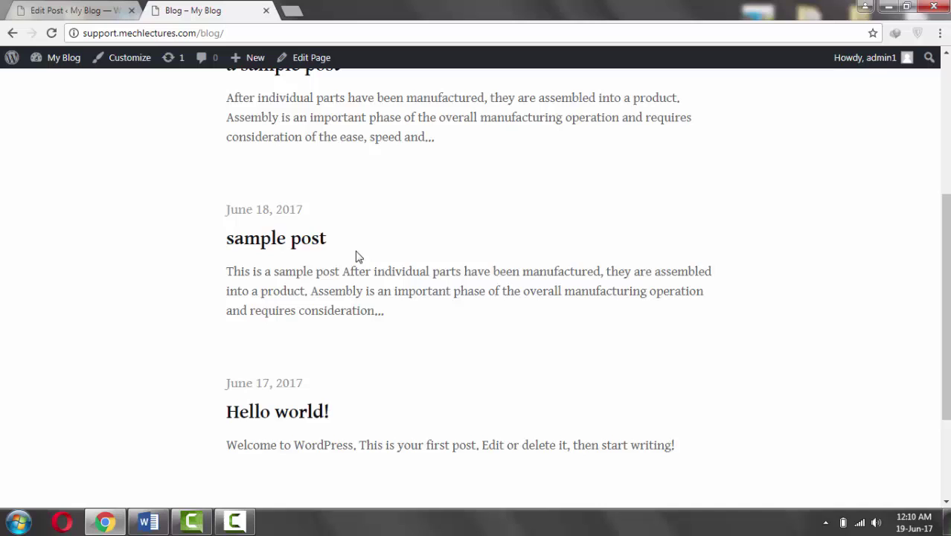
{"action": "scroll", "coordinate": [358, 256], "scroll_direction": "up", "scroll_amount": 3}
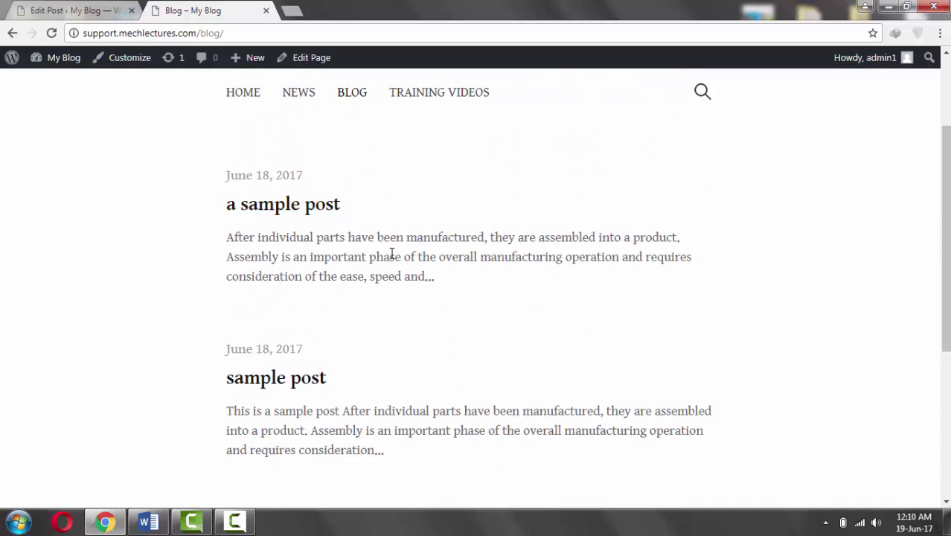
Step: Open the live site's News page to check whether it lists any posts
{"action": "left_click", "coordinate": [67, 10]}
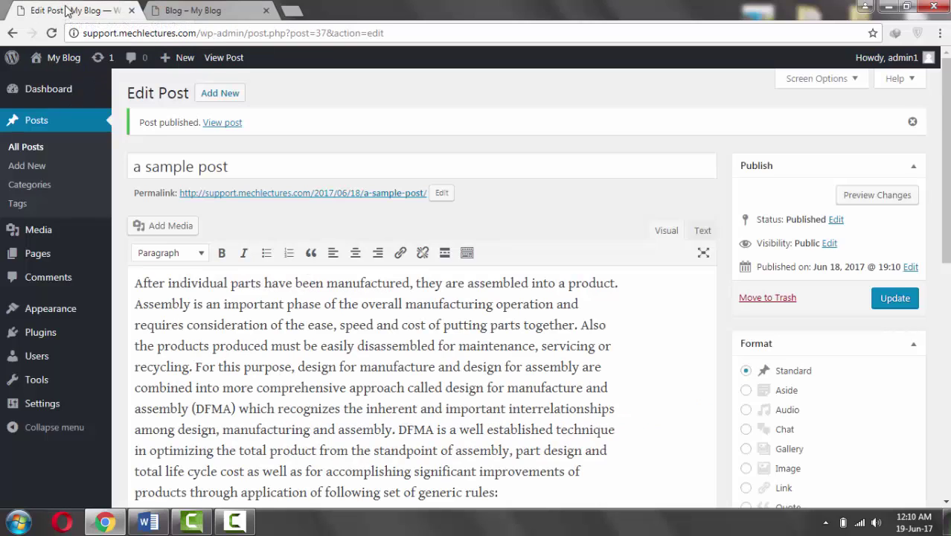
{"action": "left_click", "coordinate": [178, 11]}
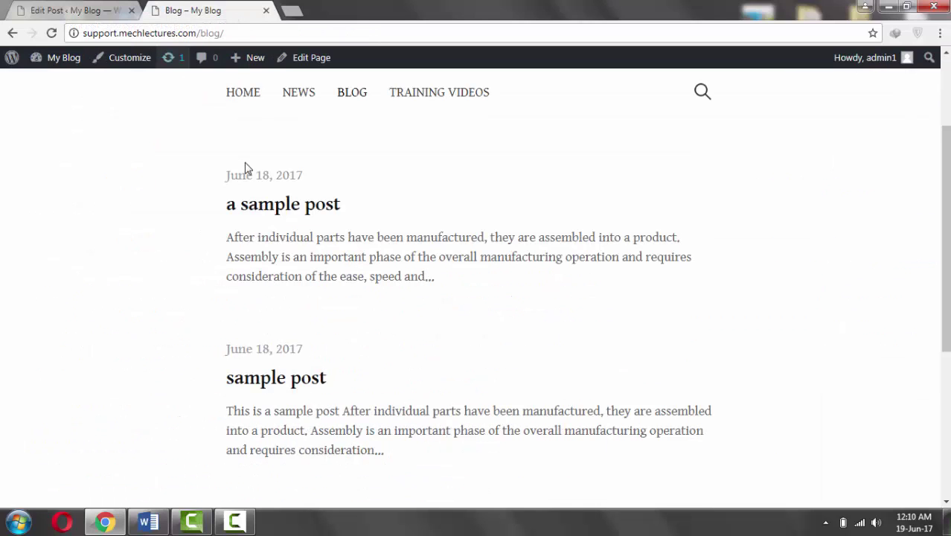
{"action": "left_click", "coordinate": [298, 95]}
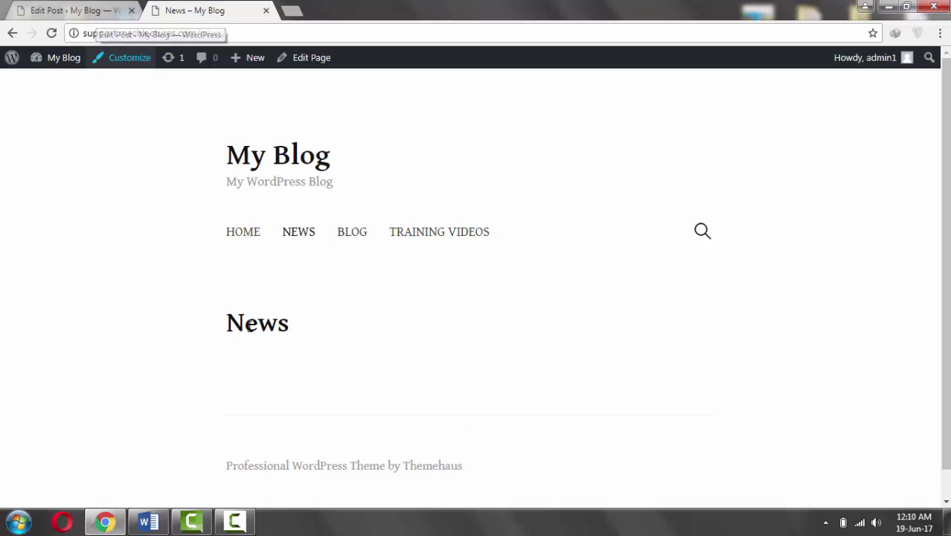
Step: Return to the site's admin area, set the posts page to News in the Reading settings, and save
{"action": "left_click", "coordinate": [88, 12]}
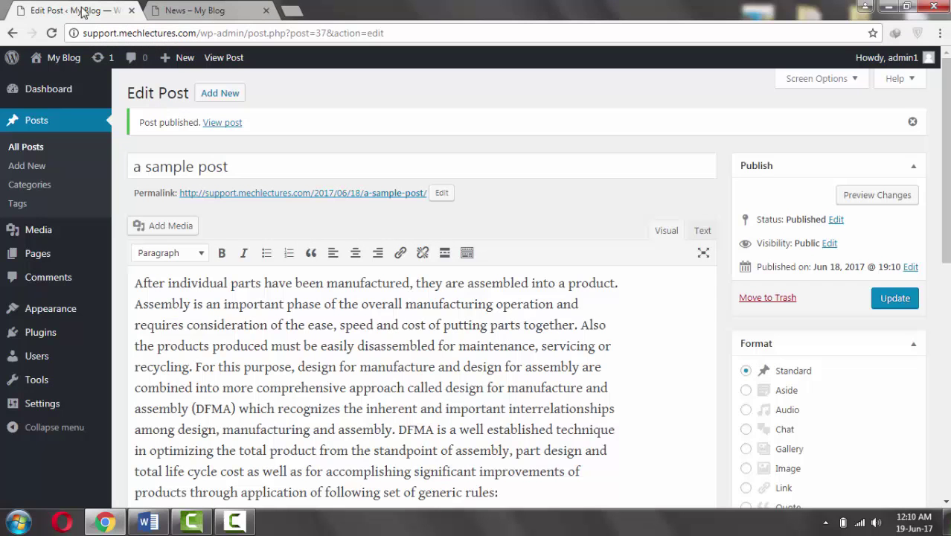
{"action": "mouse_move", "coordinate": [43, 357]}
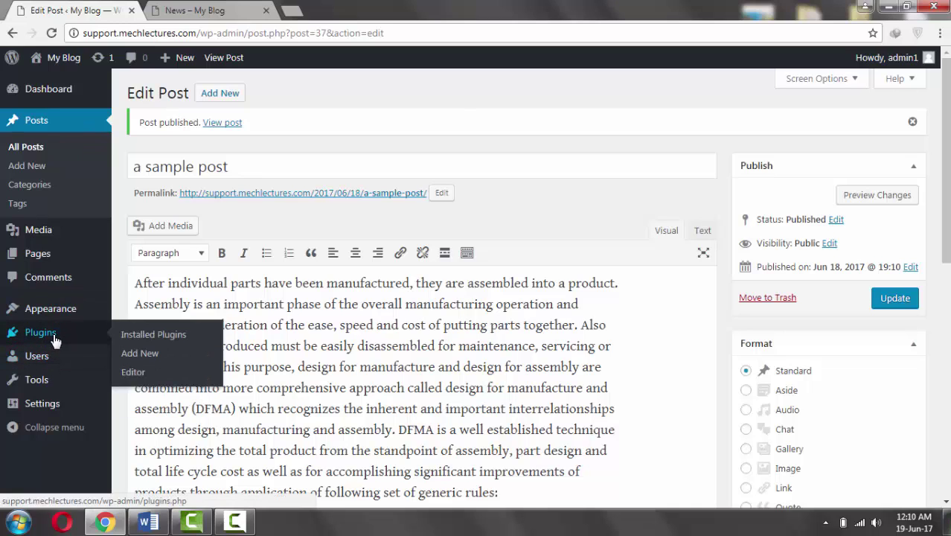
{"action": "mouse_move", "coordinate": [67, 319]}
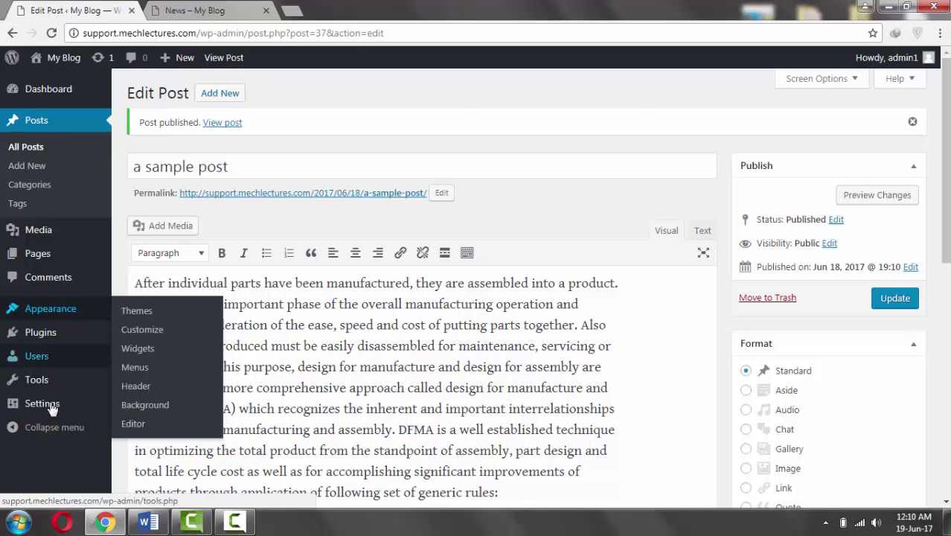
{"action": "mouse_move", "coordinate": [53, 404]}
{"action": "left_click", "coordinate": [137, 412]}
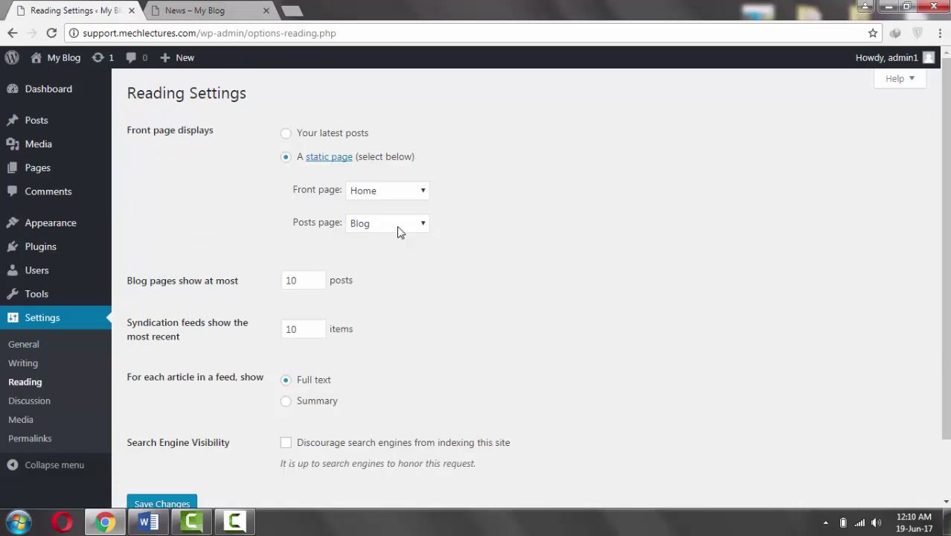
{"action": "left_click", "coordinate": [398, 226]}
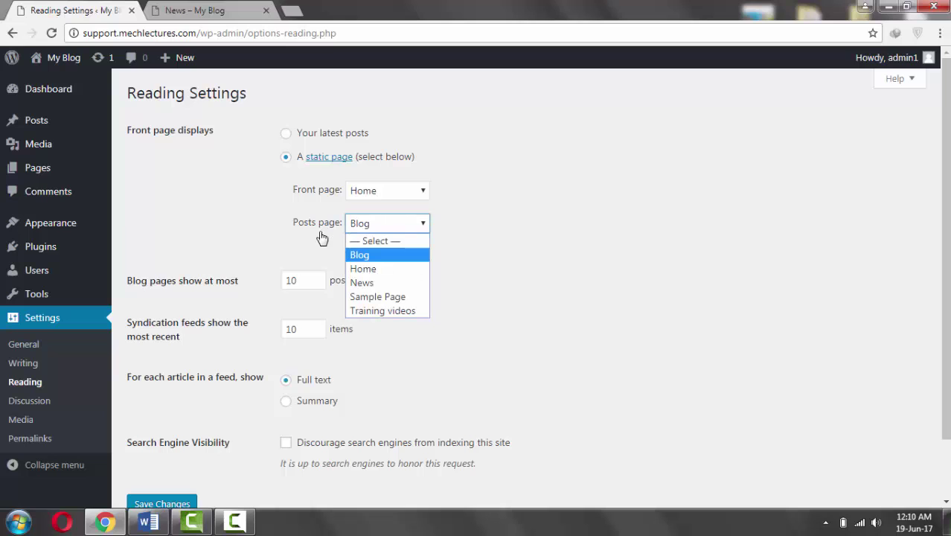
{"action": "left_click", "coordinate": [361, 283]}
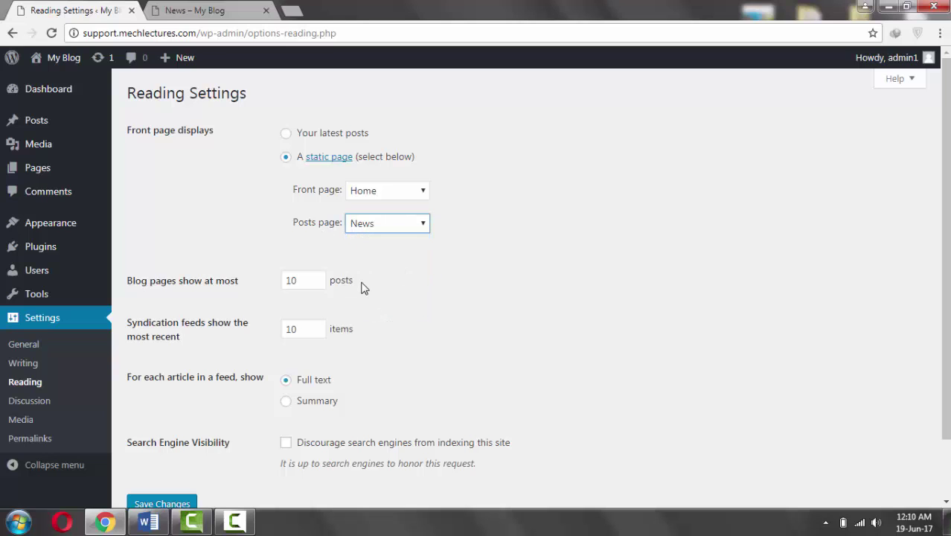
{"action": "scroll", "coordinate": [361, 287], "scroll_direction": "down", "scroll_amount": 2}
{"action": "left_click", "coordinate": [176, 438]}
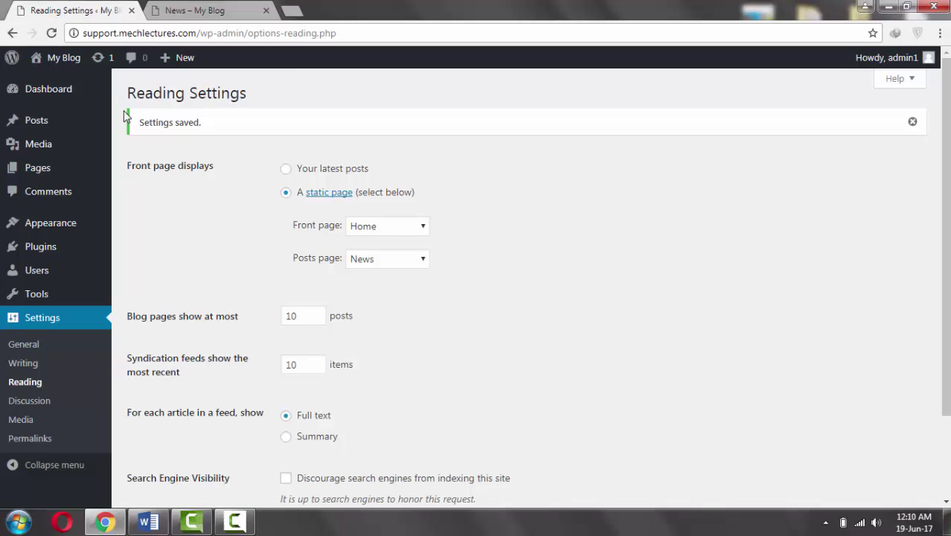
Step: Reload the live News page and examine the posts it lists
{"action": "mouse_move", "coordinate": [91, 106]}
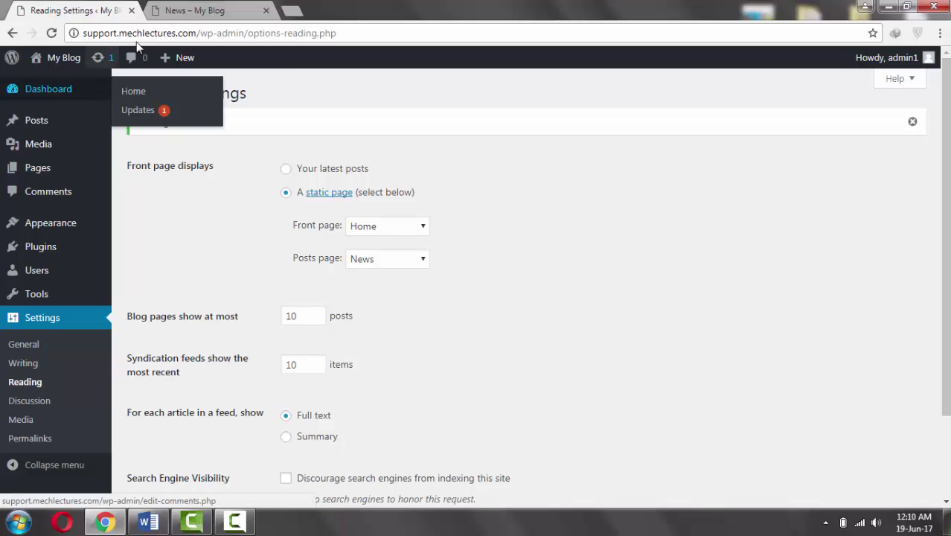
{"action": "left_click", "coordinate": [175, 11]}
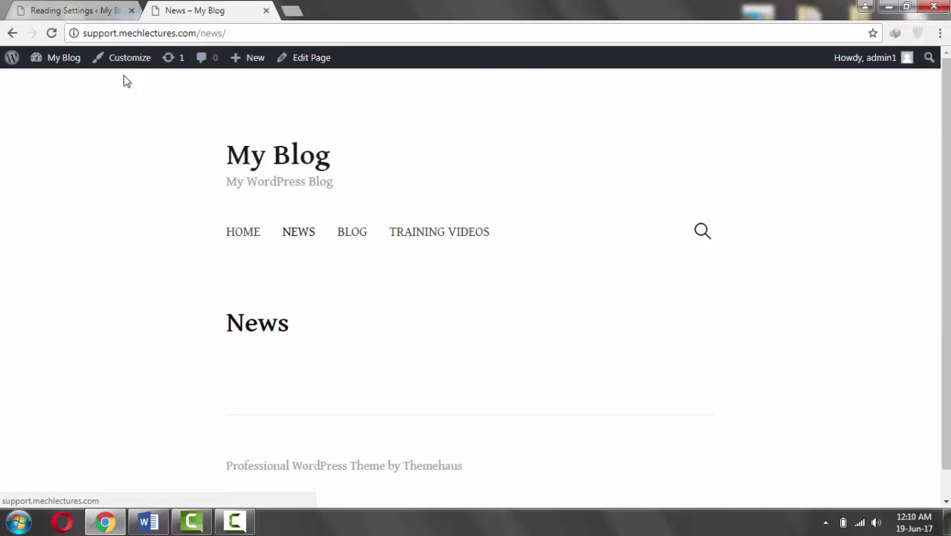
{"action": "key", "text": "F5"}
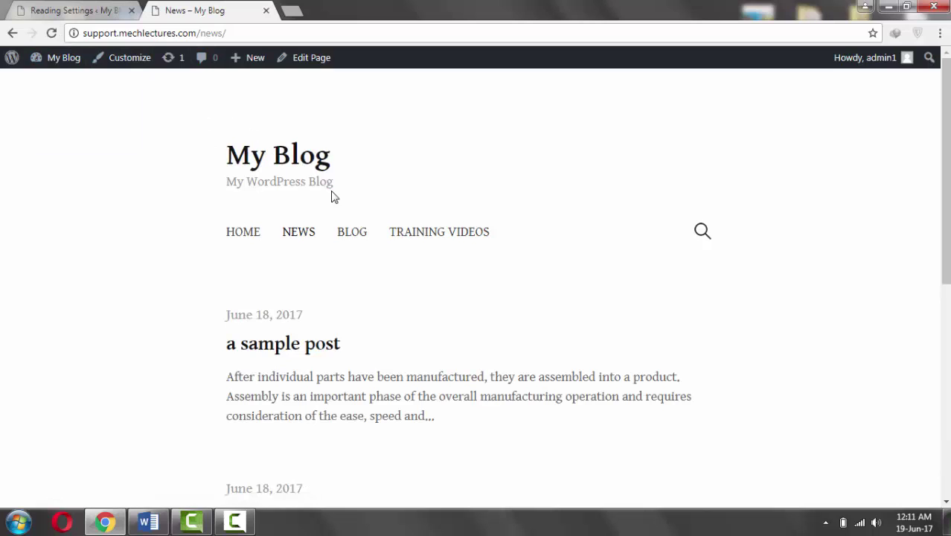
{"action": "scroll", "coordinate": [421, 260], "scroll_direction": "down", "scroll_amount": 3}
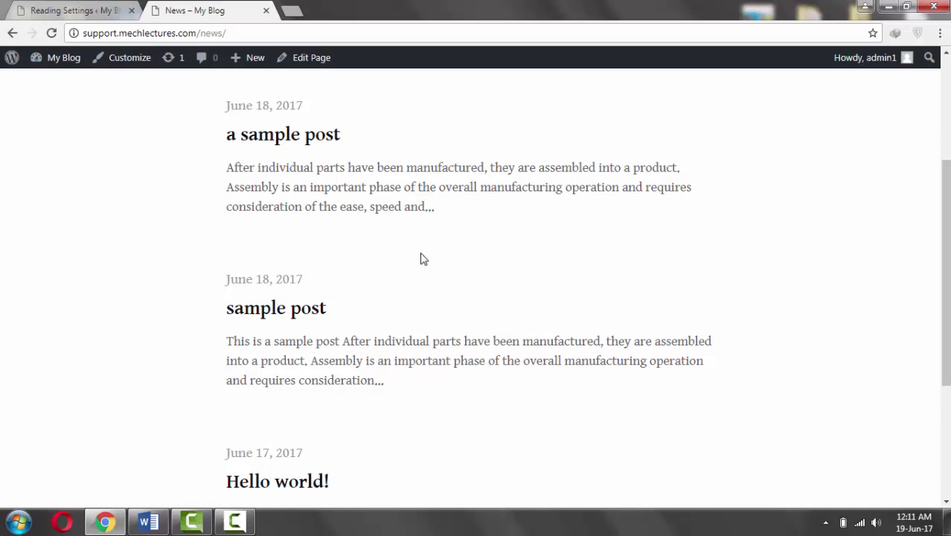
{"action": "scroll", "coordinate": [350, 182], "scroll_direction": "up", "scroll_amount": 2}
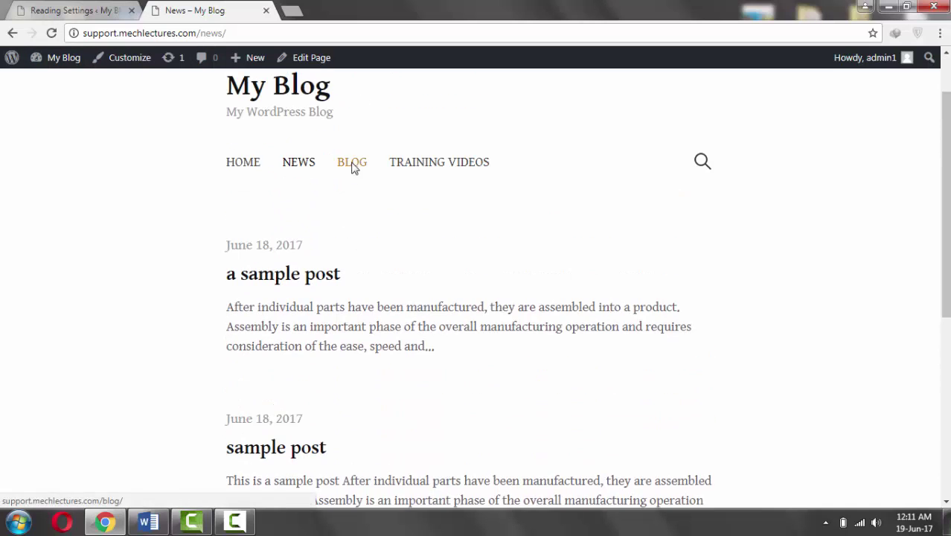
Step: Open the live site's Blog page and go back to its News page to compare which one lists the posts
{"action": "left_click", "coordinate": [352, 164]}
{"action": "scroll", "coordinate": [378, 238], "scroll_direction": "down", "scroll_amount": 1}
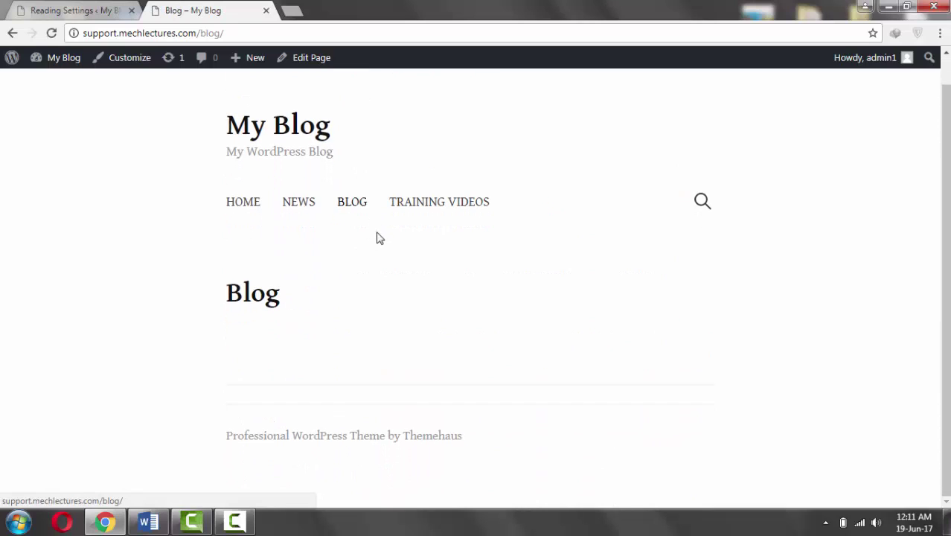
{"action": "left_click", "coordinate": [310, 209]}
{"action": "scroll", "coordinate": [301, 403], "scroll_direction": "down", "scroll_amount": 3}
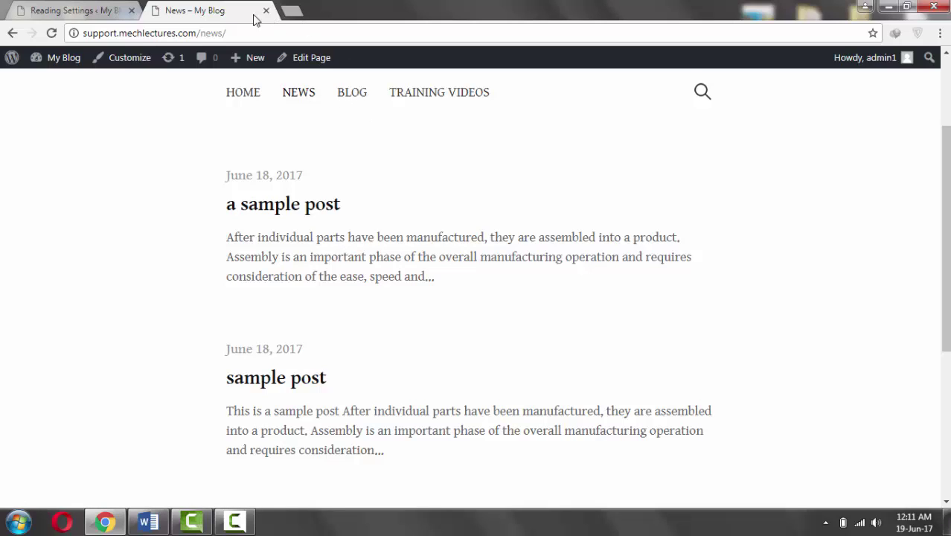
Step: Return to the site's admin area, reset the posts page to "— Select —" in the Reading settings, and save
{"action": "left_click", "coordinate": [91, 12]}
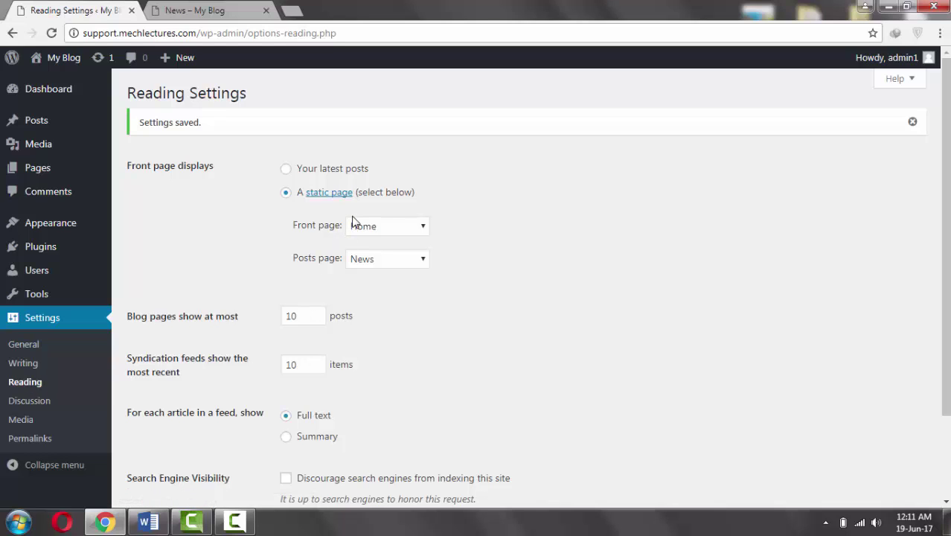
{"action": "left_click", "coordinate": [400, 261]}
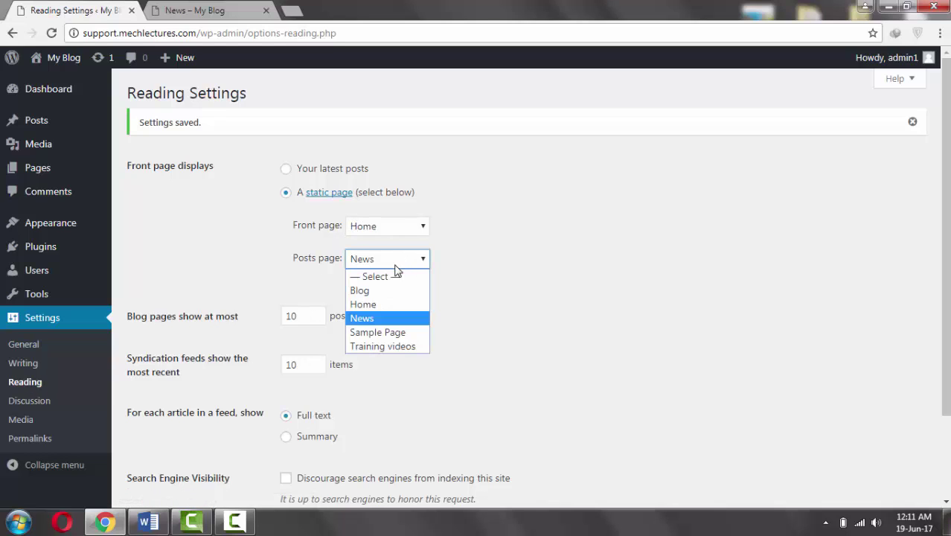
{"action": "left_click", "coordinate": [387, 277]}
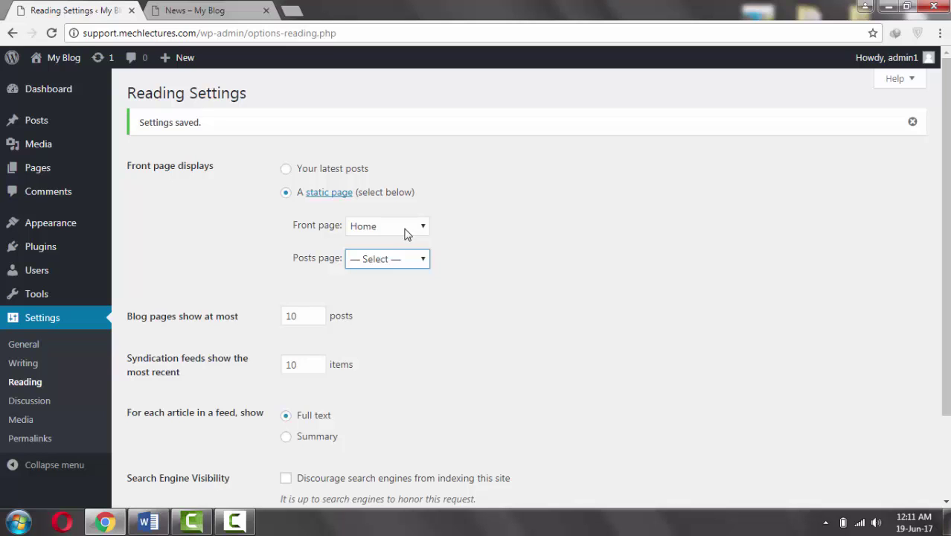
{"action": "scroll", "coordinate": [367, 256], "scroll_direction": "down", "scroll_amount": 3}
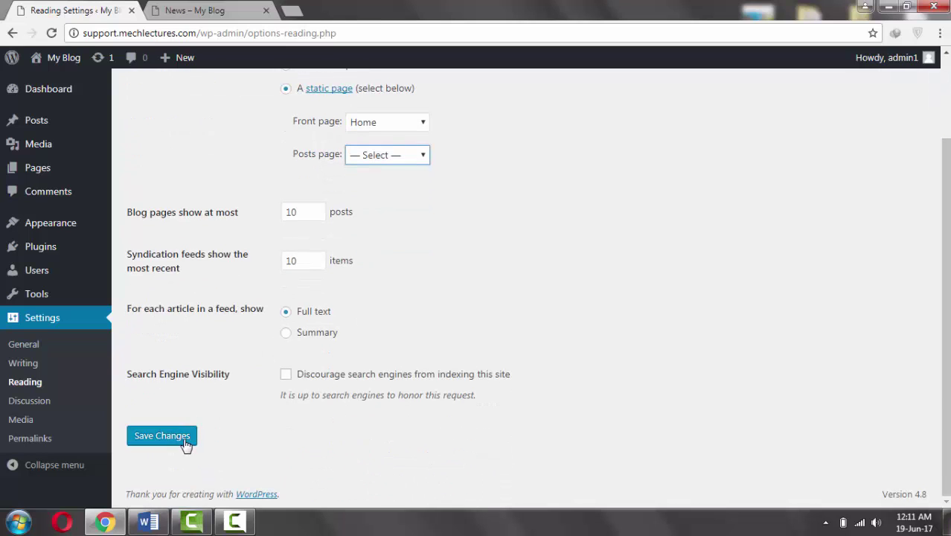
{"action": "left_click", "coordinate": [185, 443]}
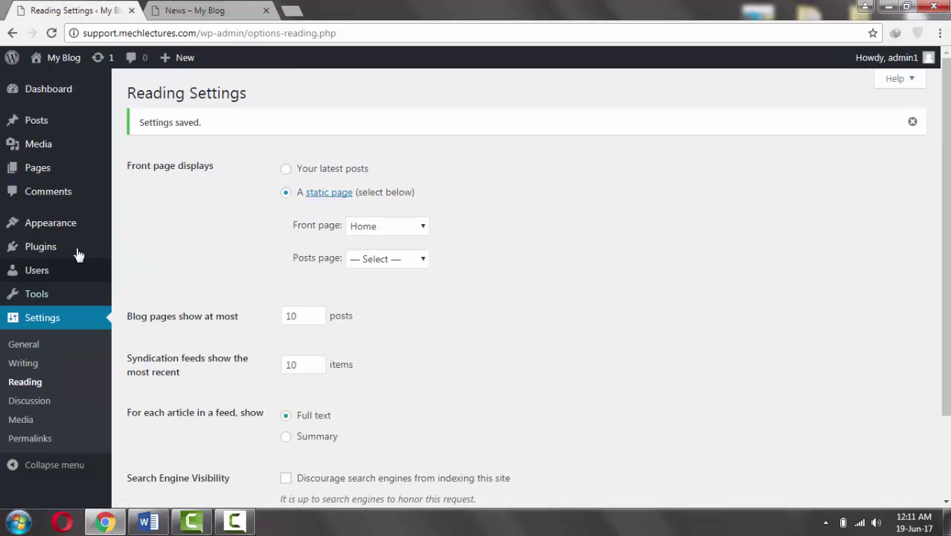
Step: Remove the Training videos, Blog and News page items from the Main Menu structure, keeping only Home
{"action": "mouse_move", "coordinate": [59, 234]}
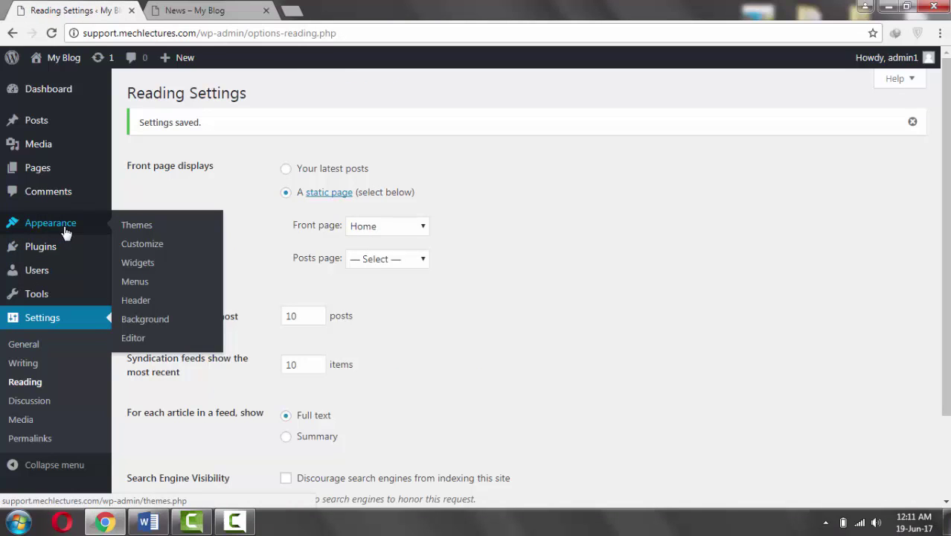
{"action": "left_click", "coordinate": [136, 284]}
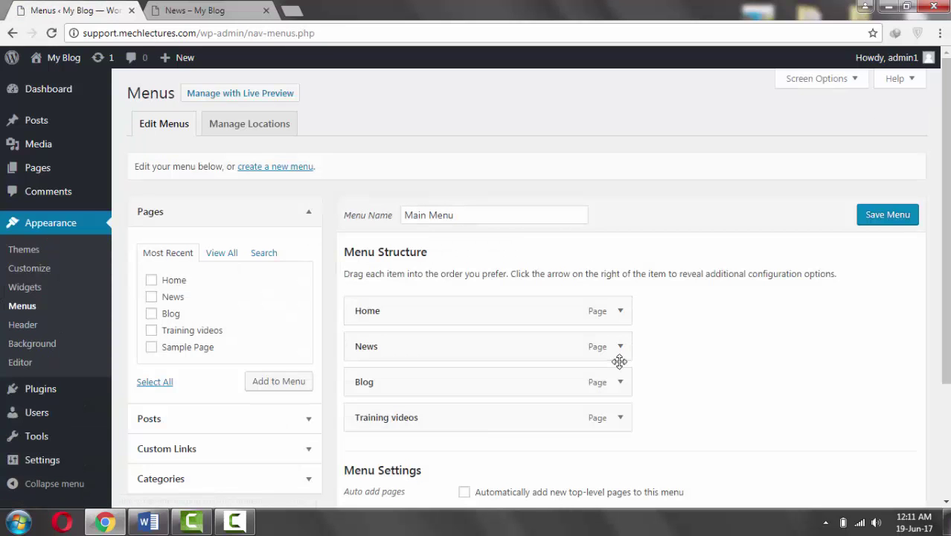
{"action": "scroll", "coordinate": [378, 334], "scroll_direction": "down", "scroll_amount": 3}
{"action": "scroll", "coordinate": [381, 335], "scroll_direction": "up", "scroll_amount": 1}
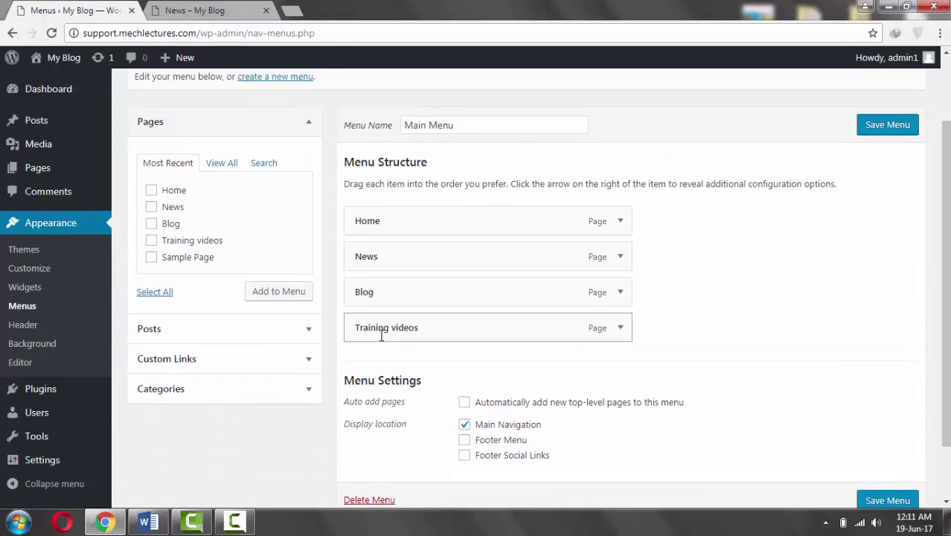
{"action": "left_click", "coordinate": [619, 328]}
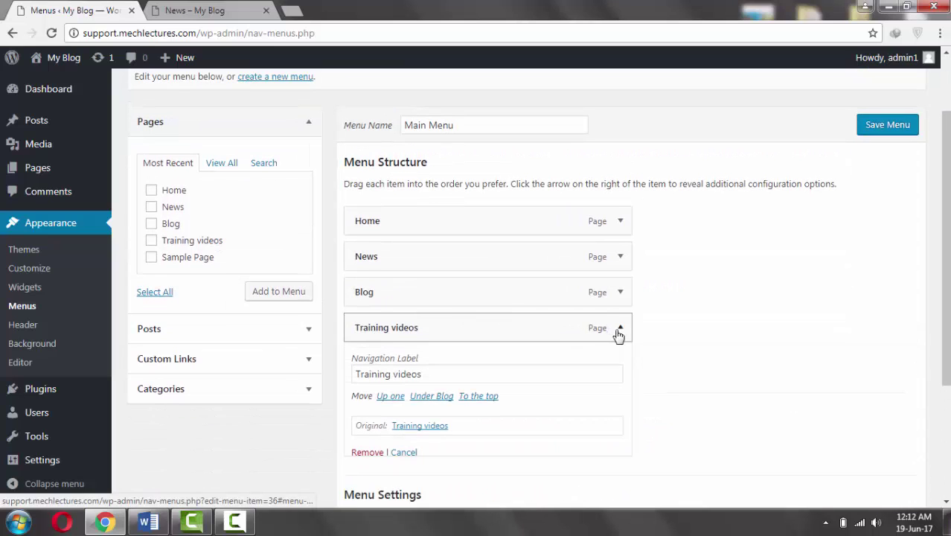
{"action": "left_click", "coordinate": [368, 453]}
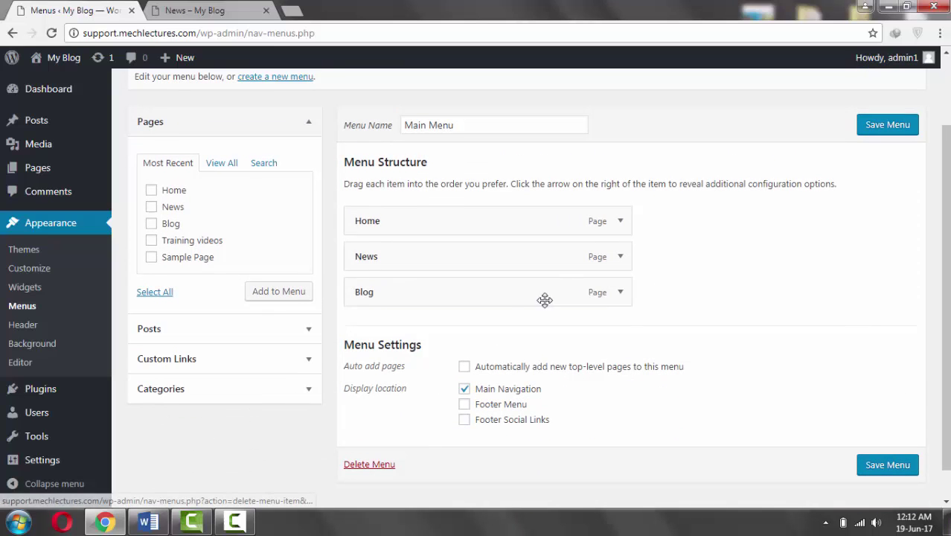
{"action": "left_click", "coordinate": [621, 294]}
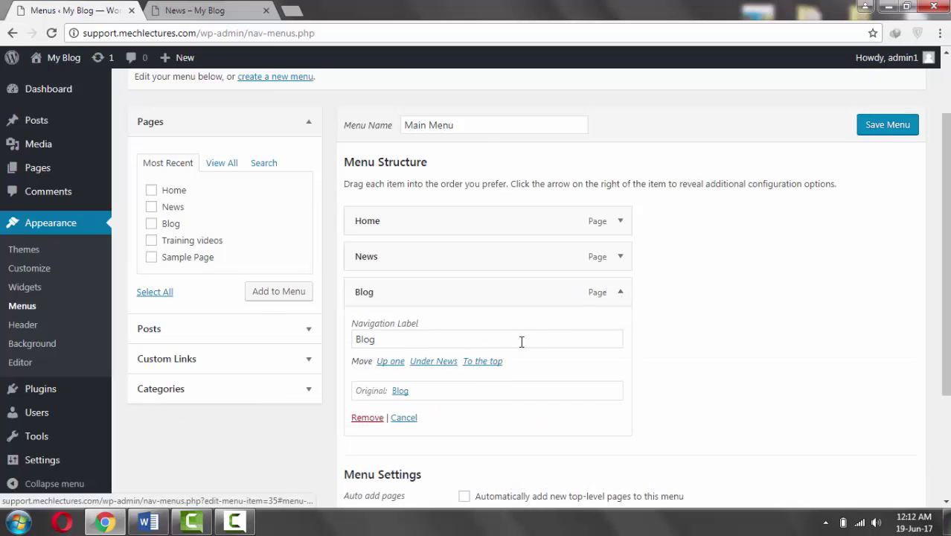
{"action": "left_click", "coordinate": [366, 417]}
{"action": "left_click", "coordinate": [620, 257]}
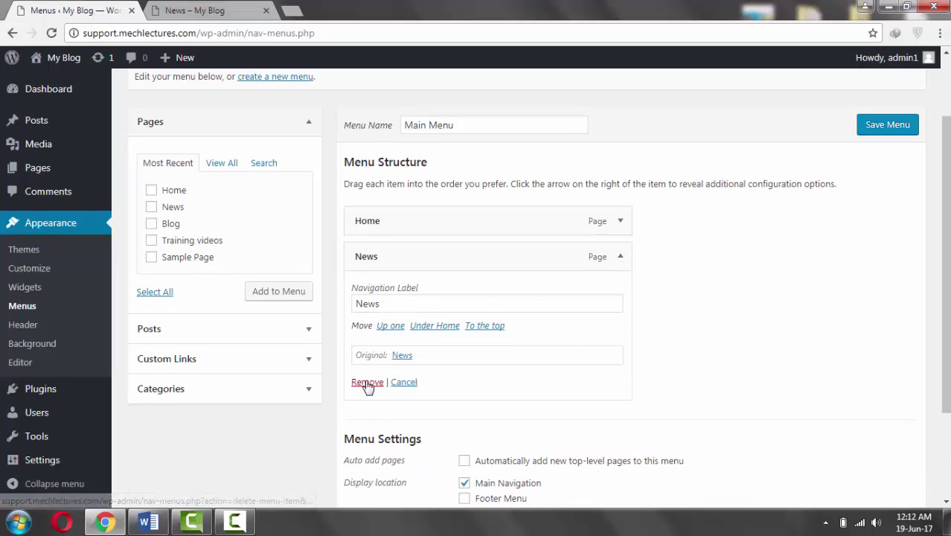
{"action": "left_click", "coordinate": [365, 381]}
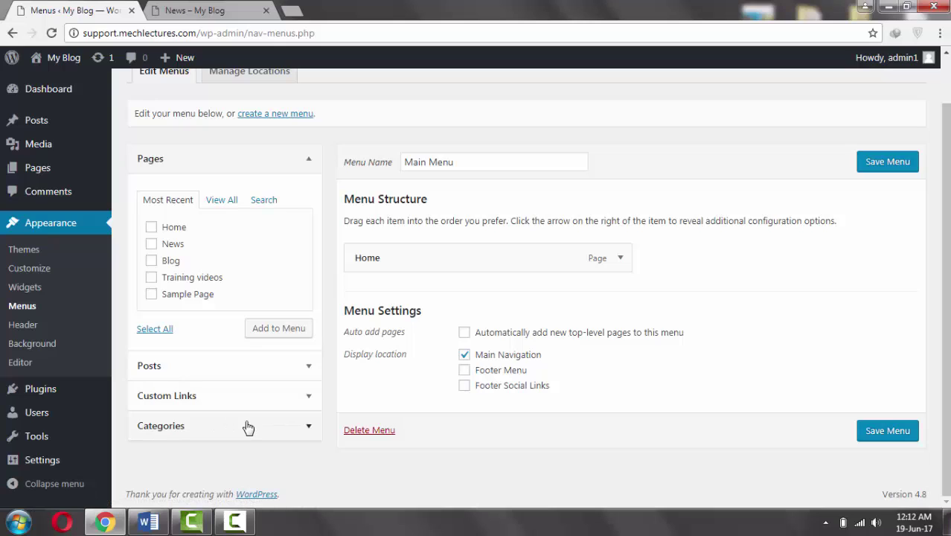
Step: Add the Blog, News and Training videos categories to the Main Menu and save it
{"action": "left_click", "coordinate": [249, 428]}
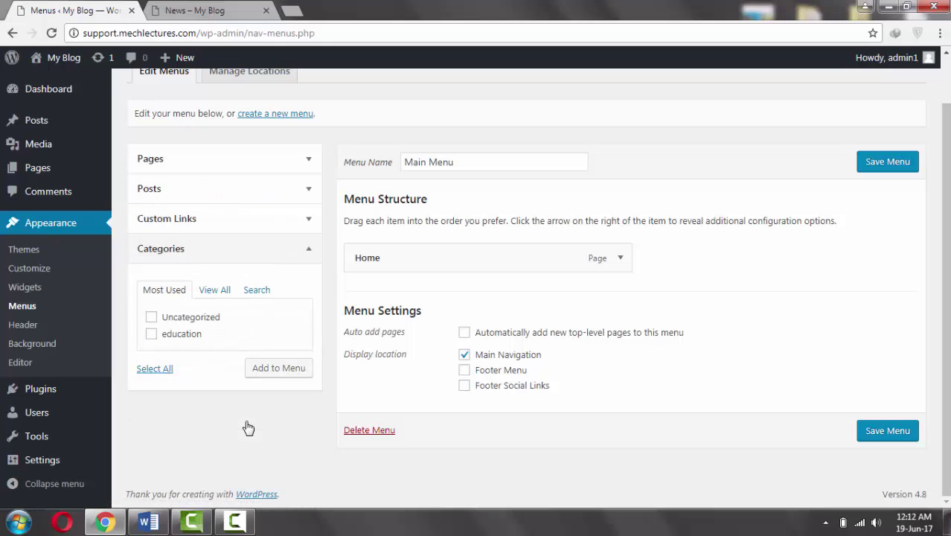
{"action": "left_click", "coordinate": [214, 291]}
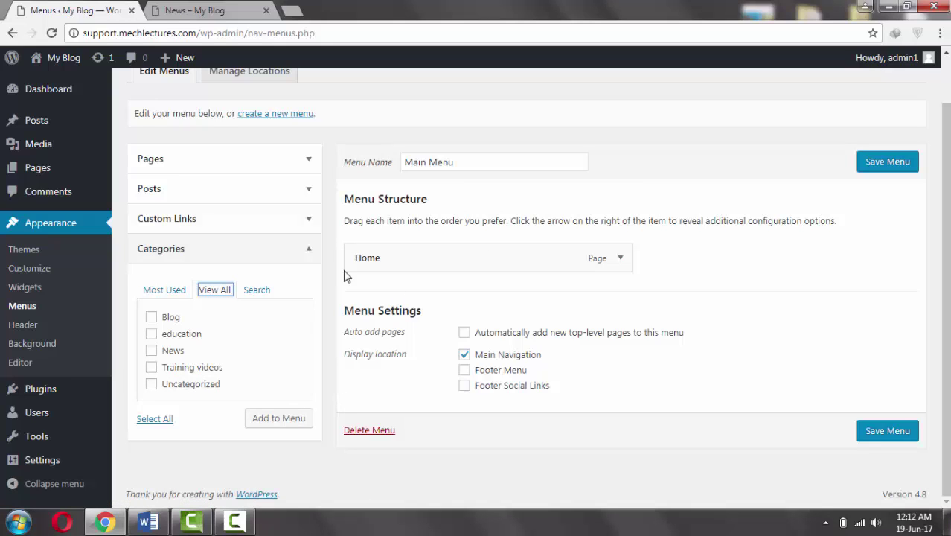
{"action": "left_click", "coordinate": [154, 319]}
{"action": "left_click", "coordinate": [153, 350]}
{"action": "left_click", "coordinate": [152, 367]}
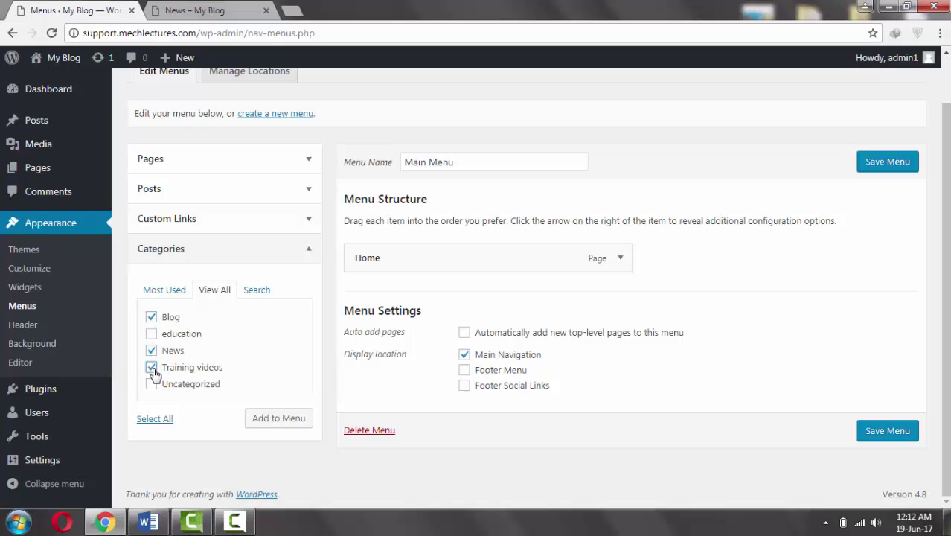
{"action": "left_click", "coordinate": [265, 421]}
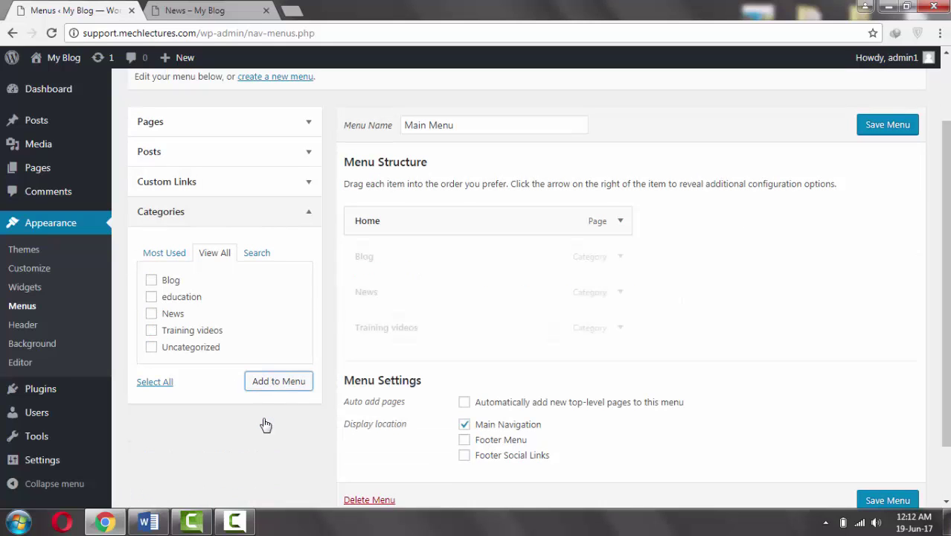
{"action": "left_click", "coordinate": [885, 500]}
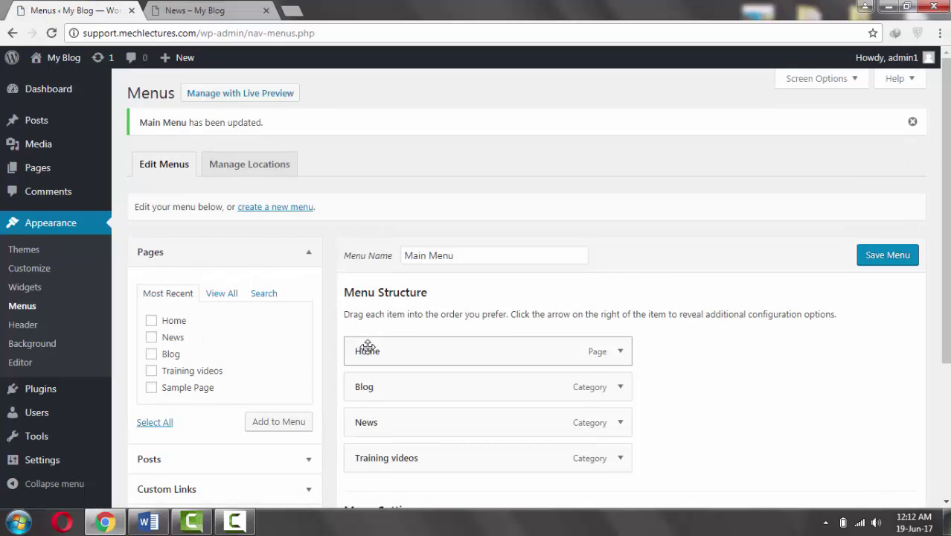
Step: Create a new post category named "Blog 2" with no parent category
{"action": "scroll", "coordinate": [270, 371], "scroll_direction": "down", "scroll_amount": 1}
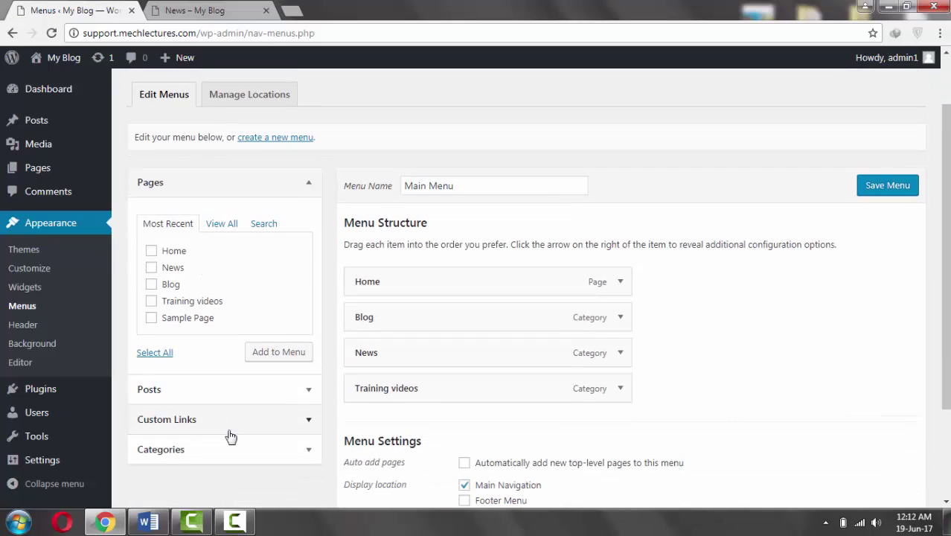
{"action": "mouse_move", "coordinate": [39, 121]}
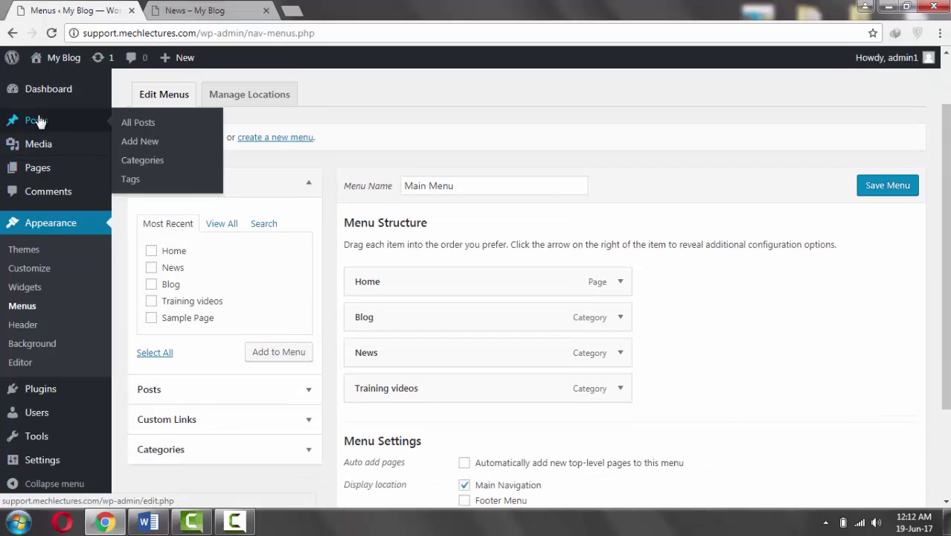
{"action": "left_click", "coordinate": [142, 161]}
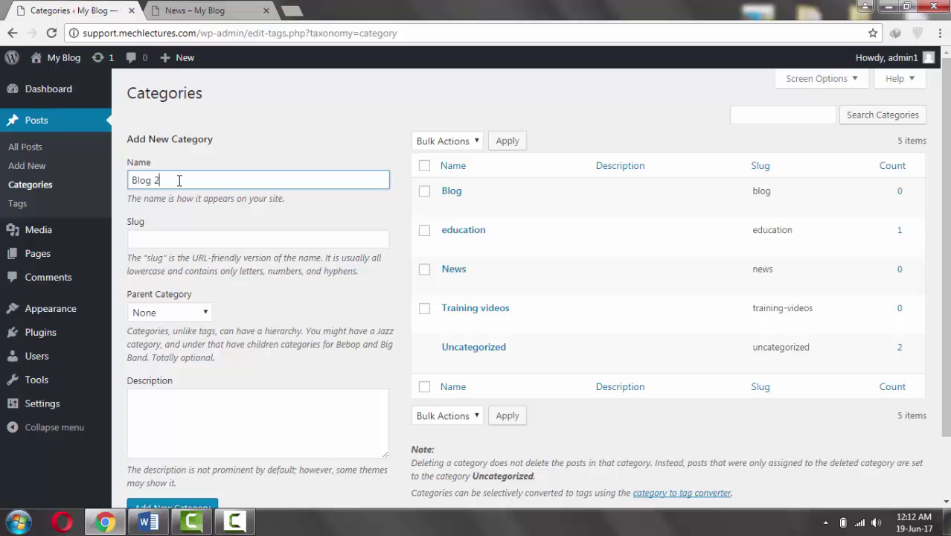
{"action": "scroll", "coordinate": [182, 201], "scroll_direction": "down", "scroll_amount": 1}
{"action": "left_click", "coordinate": [165, 441]}
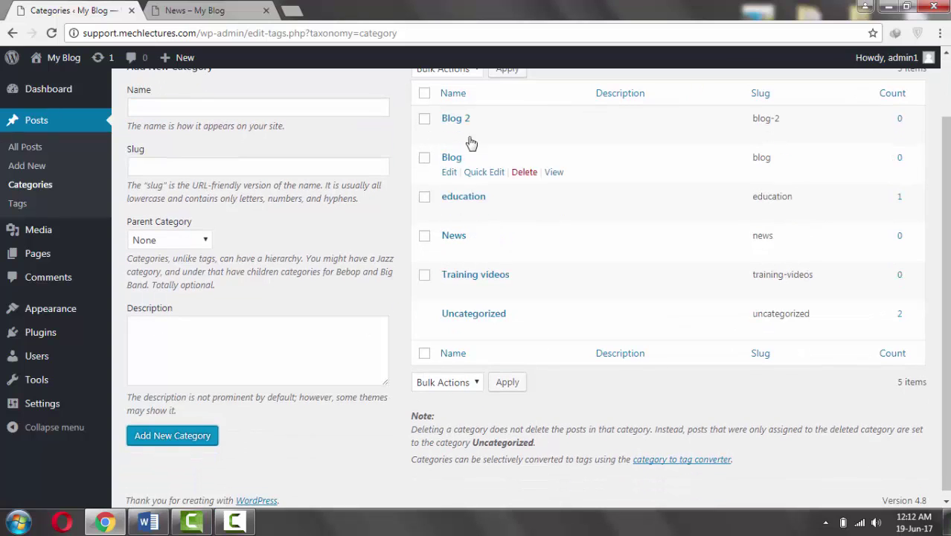
Step: Return to editing the Main Menu and view all categories to check whether Blog 2 is available to add
{"action": "mouse_move", "coordinate": [10, 309]}
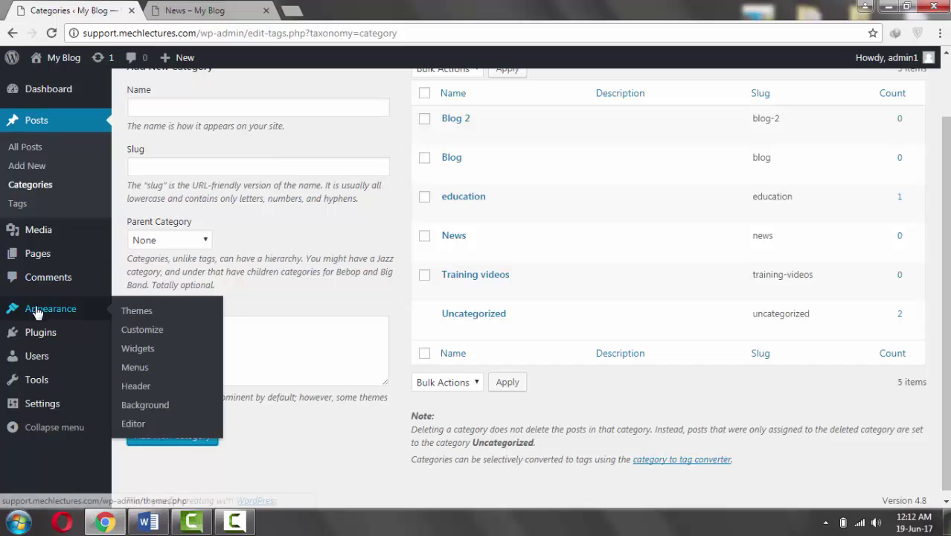
{"action": "left_click", "coordinate": [132, 369]}
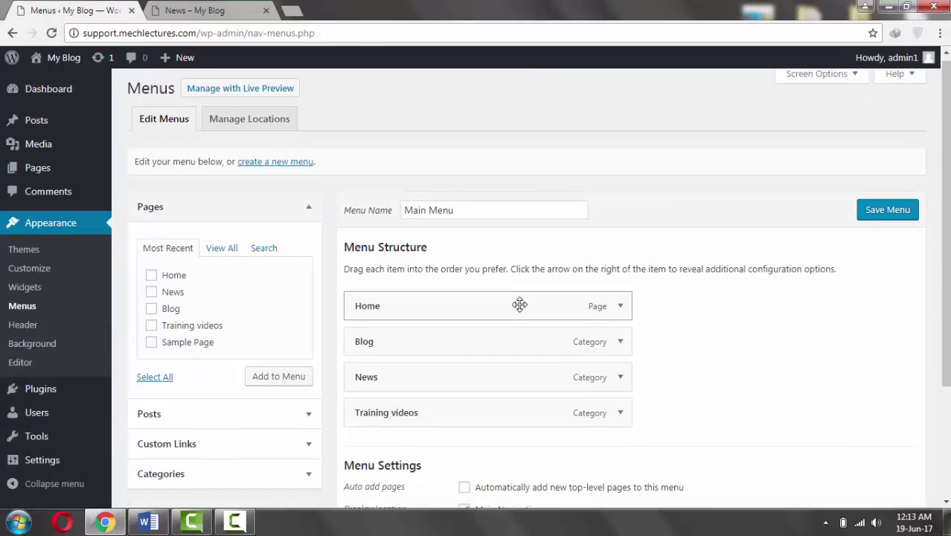
{"action": "scroll", "coordinate": [519, 305], "scroll_direction": "down", "scroll_amount": 3}
{"action": "left_click", "coordinate": [184, 338]}
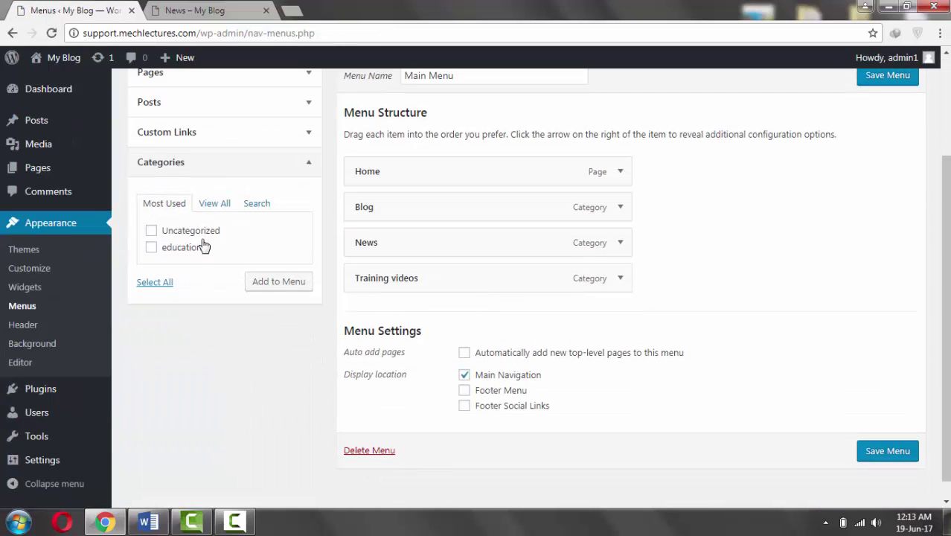
{"action": "left_click", "coordinate": [212, 204]}
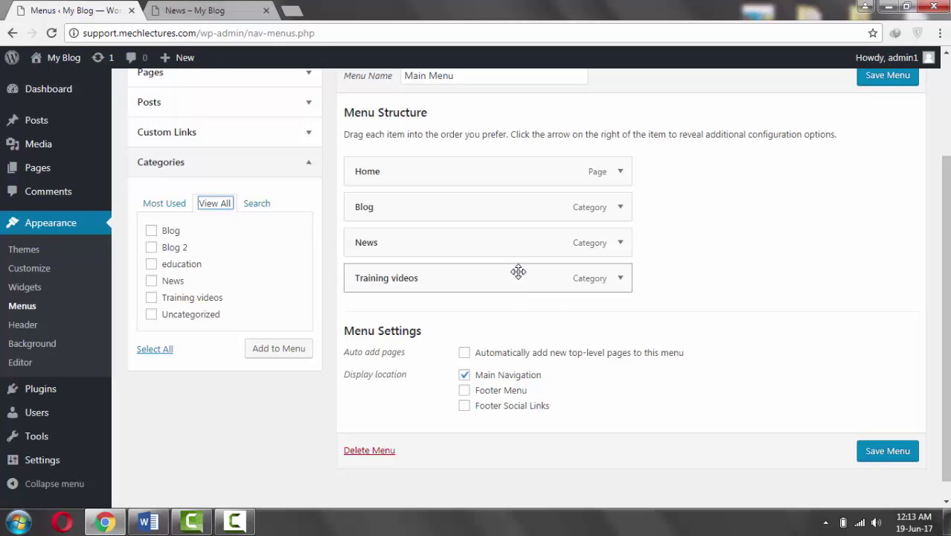
{"action": "scroll", "coordinate": [518, 272], "scroll_direction": "up", "scroll_amount": 1}
{"action": "mouse_move", "coordinate": [73, 130]}
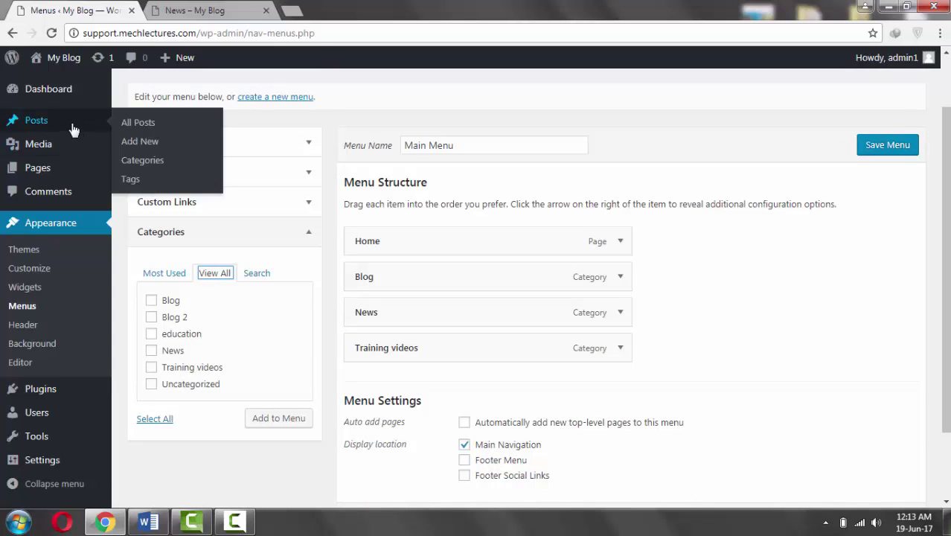
Step: Reload the live site and check its Home page and the Blog, News and Training videos category pages
{"action": "left_click", "coordinate": [160, 18]}
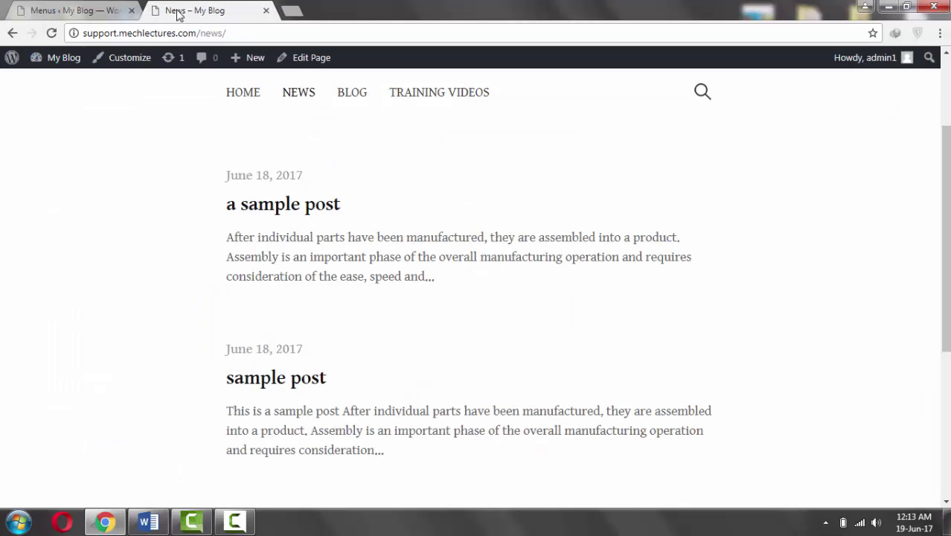
{"action": "left_click", "coordinate": [52, 34]}
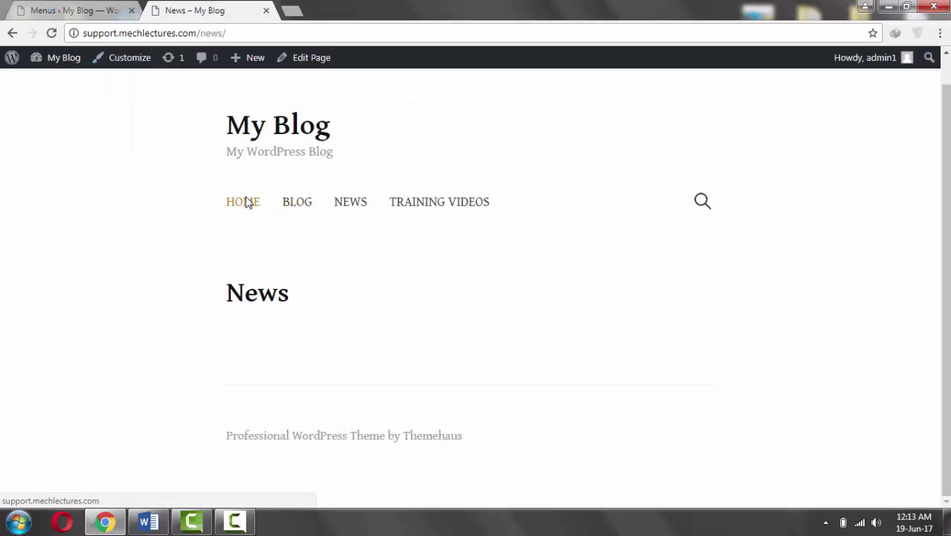
{"action": "left_click", "coordinate": [302, 234]}
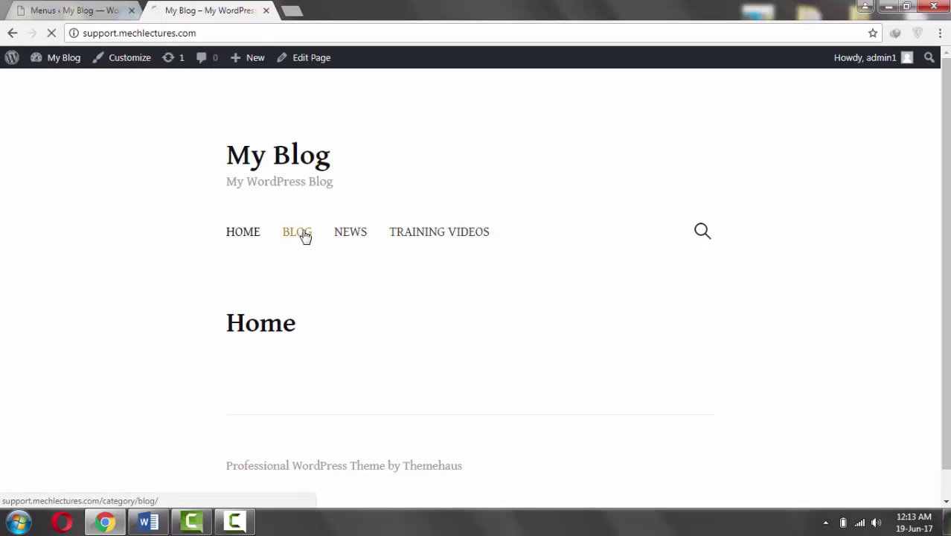
{"action": "left_click", "coordinate": [350, 234]}
{"action": "left_click", "coordinate": [413, 235]}
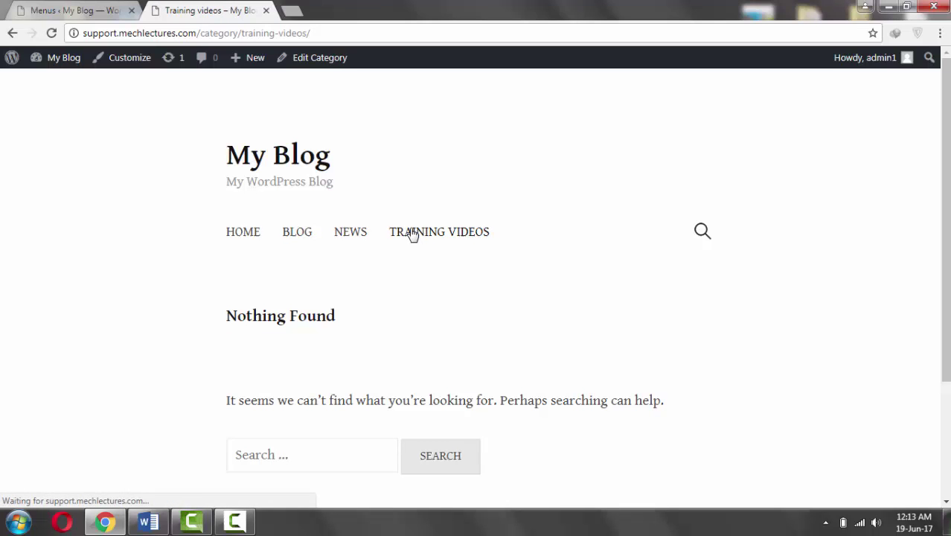
Step: Return to the WordPress admin and start a new post titled "france wins football worldcup"
{"action": "left_click", "coordinate": [51, 11]}
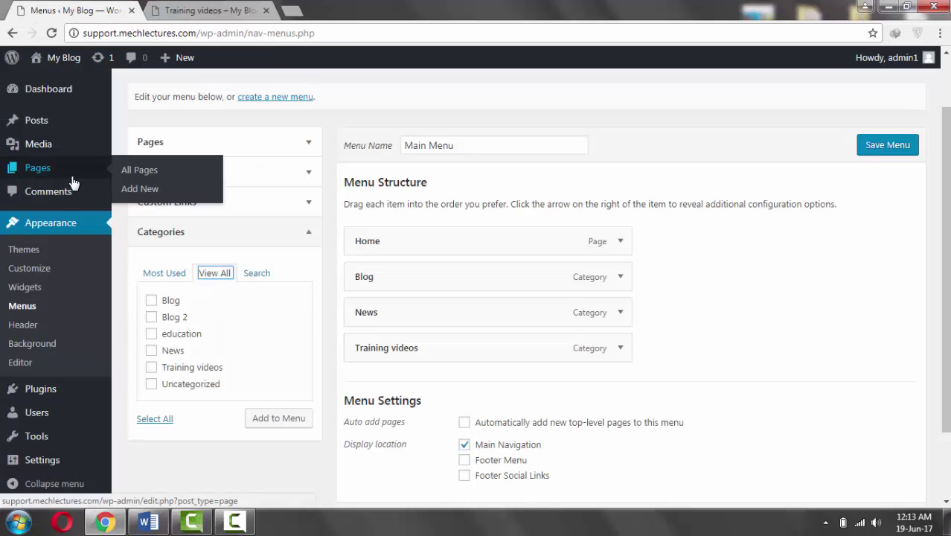
{"action": "mouse_move", "coordinate": [41, 122]}
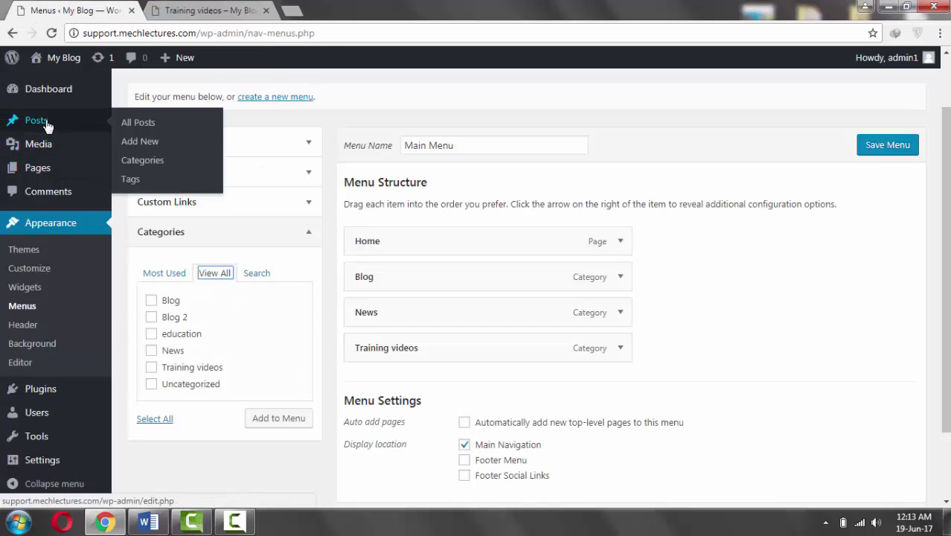
{"action": "left_click", "coordinate": [150, 143]}
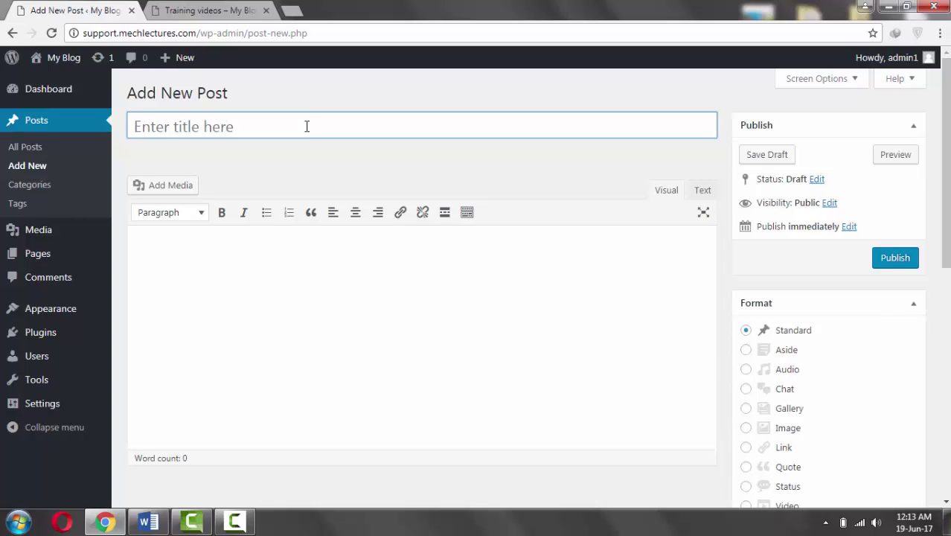
{"action": "type", "text": "france "}
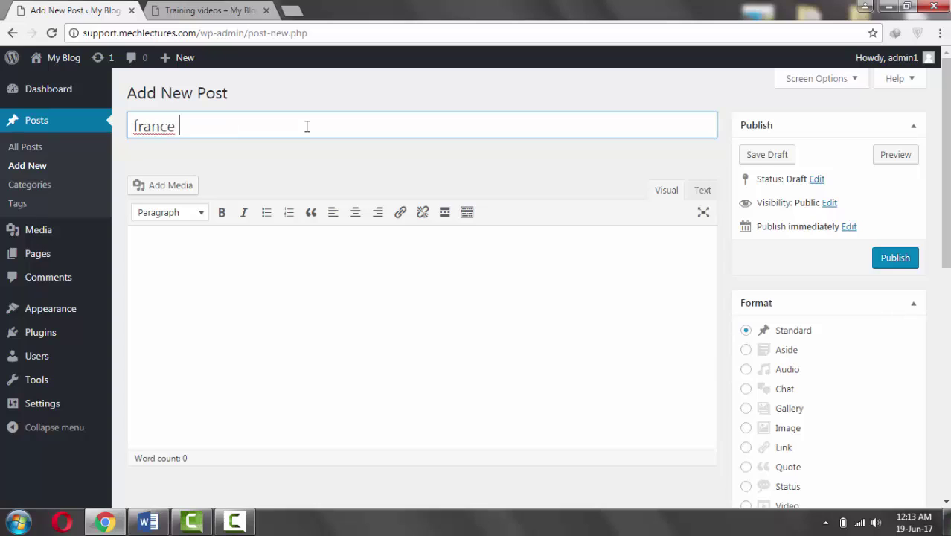
{"action": "type", "text": "wins foot"}
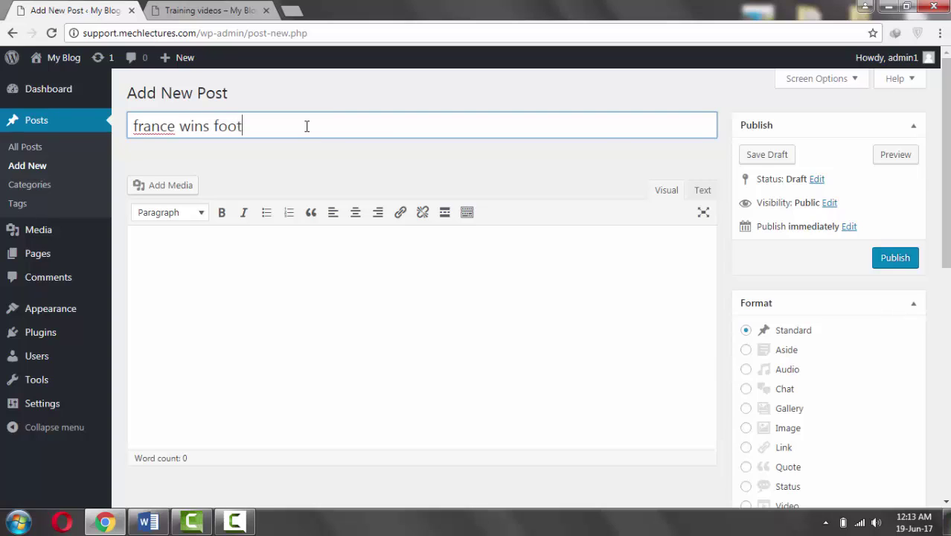
{"action": "type", "text": "ball worldcup"}
Step: Paste the copied text into the post body and delete its introductory paragraph, keeping only the bulleted list
{"action": "left_click", "coordinate": [306, 291]}
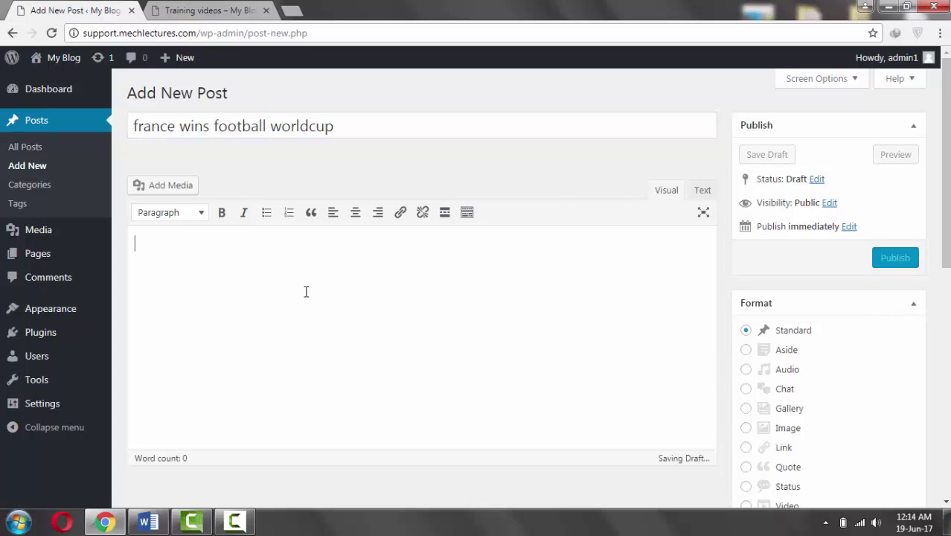
{"action": "key", "text": "ctrl+v"}
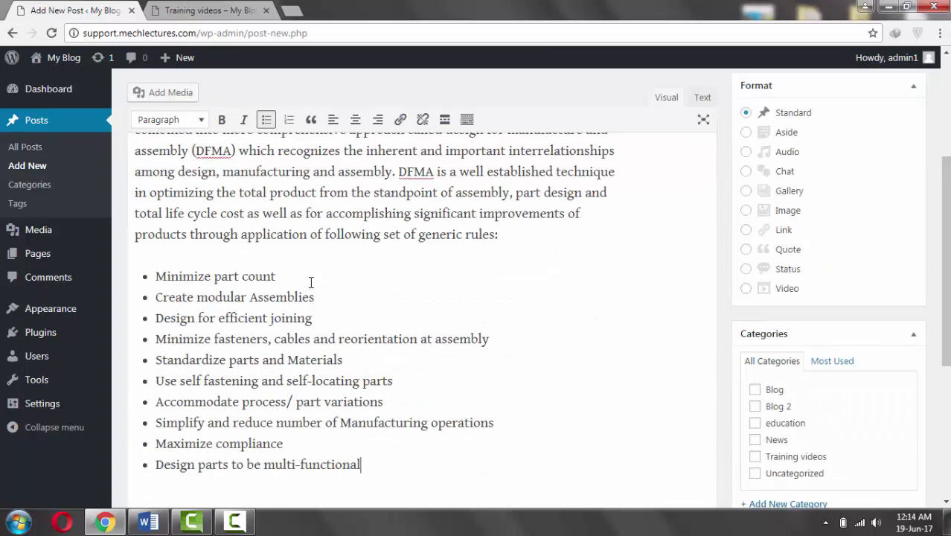
{"action": "left_click_drag", "start_coordinate": [509, 234], "coordinate": [139, 103]}
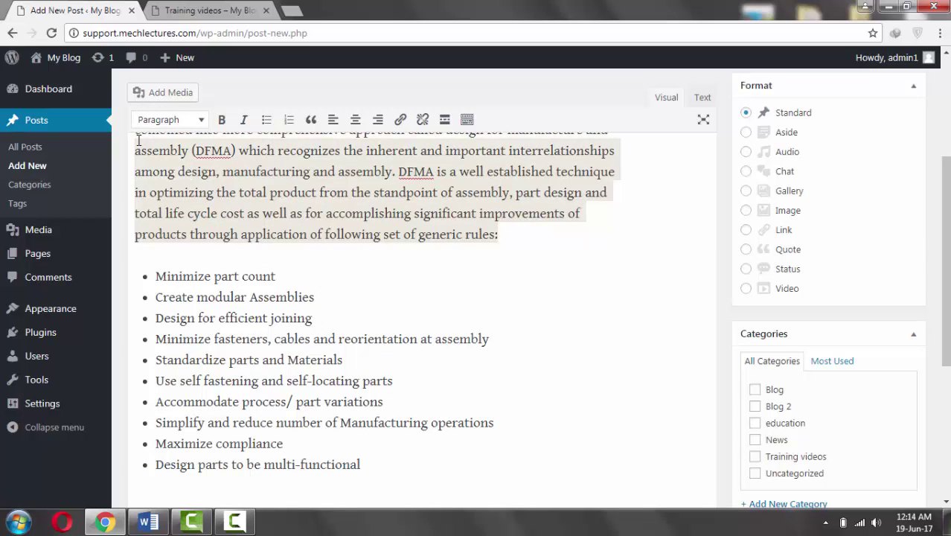
{"action": "key", "text": "BackSpace"}
{"action": "scroll", "coordinate": [248, 238], "scroll_direction": "up", "scroll_amount": 3}
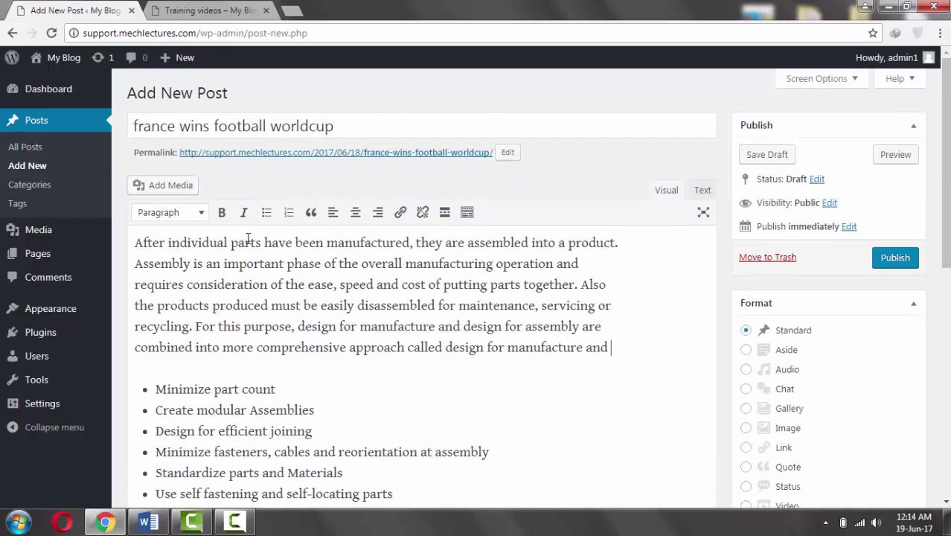
{"action": "left_click_drag", "start_coordinate": [640, 341], "coordinate": [120, 242]}
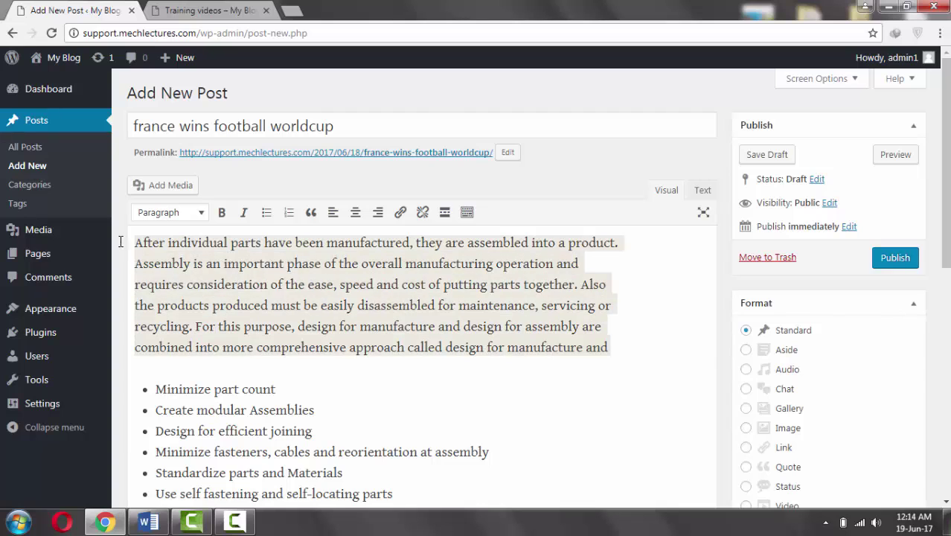
{"action": "key", "text": "BackSpace"}
Step: Assign the football post to the News category and publish it
{"action": "scroll", "coordinate": [583, 289], "scroll_direction": "down", "scroll_amount": 3}
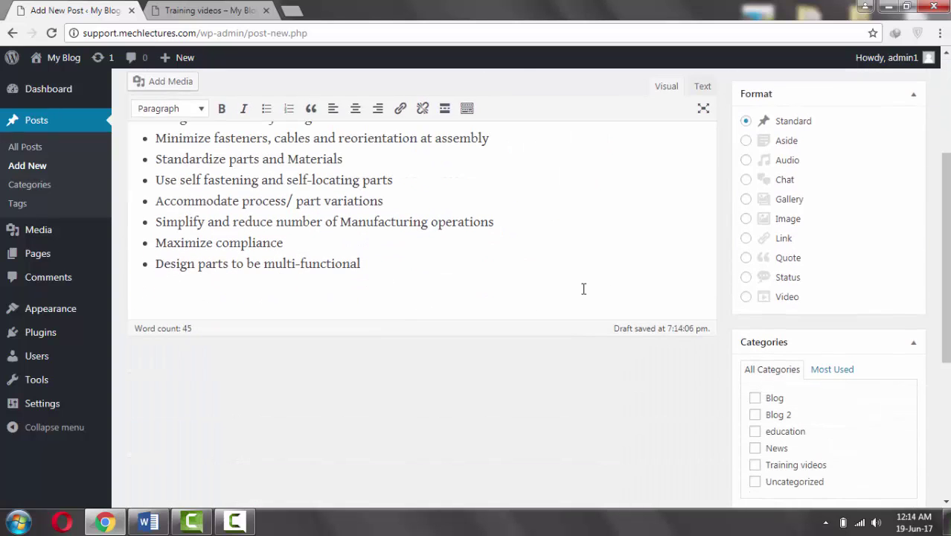
{"action": "scroll", "coordinate": [621, 346], "scroll_direction": "down", "scroll_amount": 1}
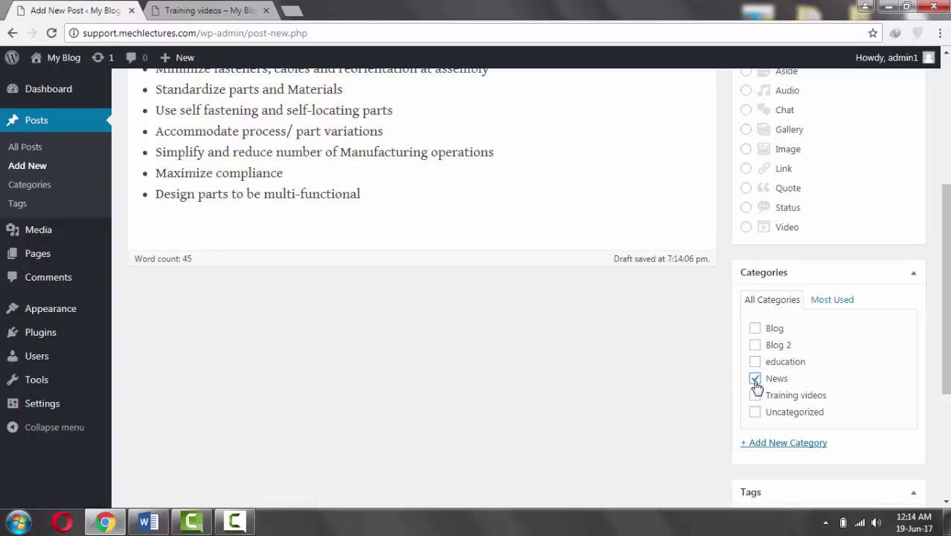
{"action": "scroll", "coordinate": [777, 357], "scroll_direction": "up", "scroll_amount": 3}
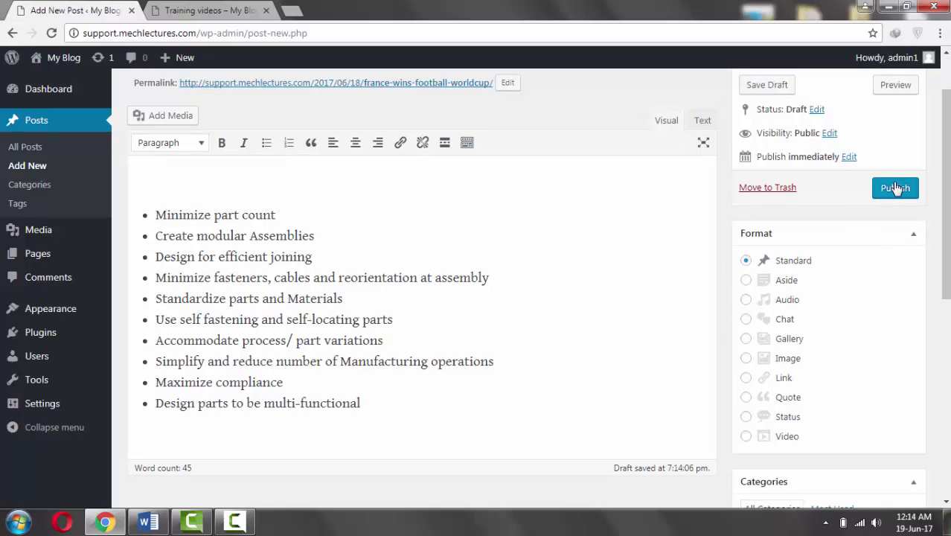
{"action": "left_click", "coordinate": [895, 189]}
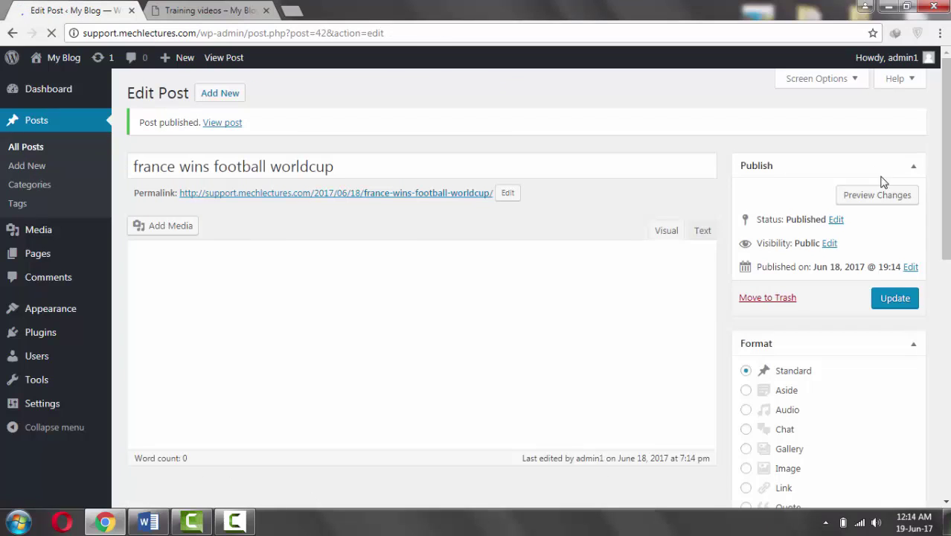
Step: Reload the live site and check the News category page for the football post
{"action": "left_click", "coordinate": [178, 12]}
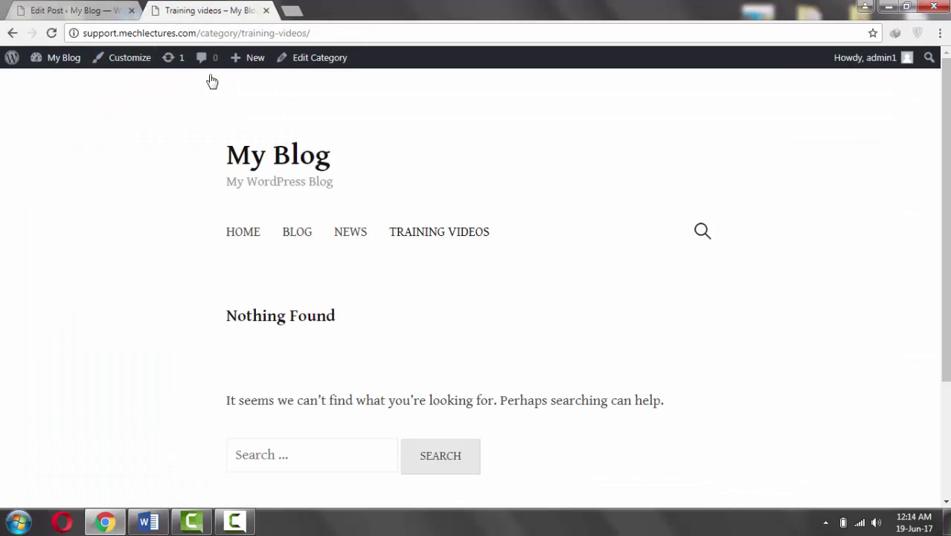
{"action": "left_click", "coordinate": [51, 33]}
{"action": "left_click", "coordinate": [348, 236]}
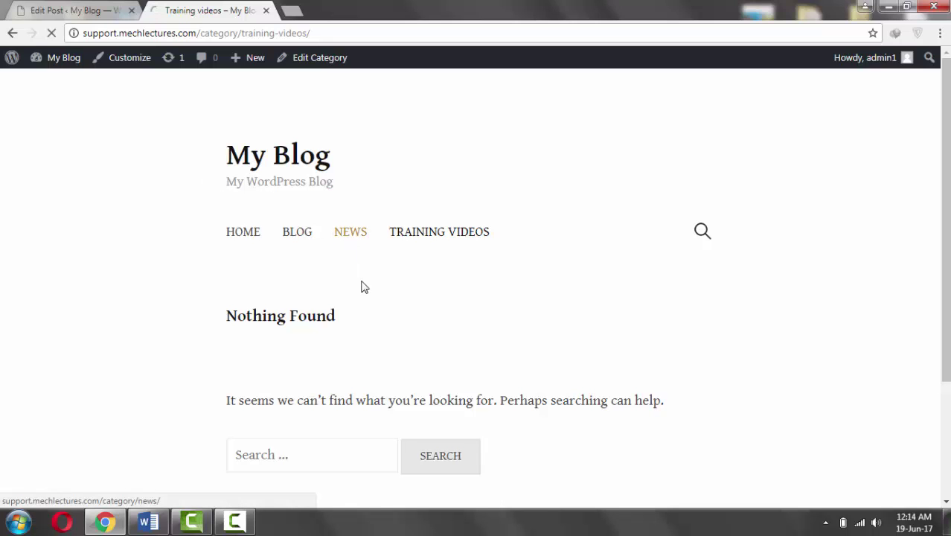
{"action": "scroll", "coordinate": [360, 290], "scroll_direction": "down", "scroll_amount": 2}
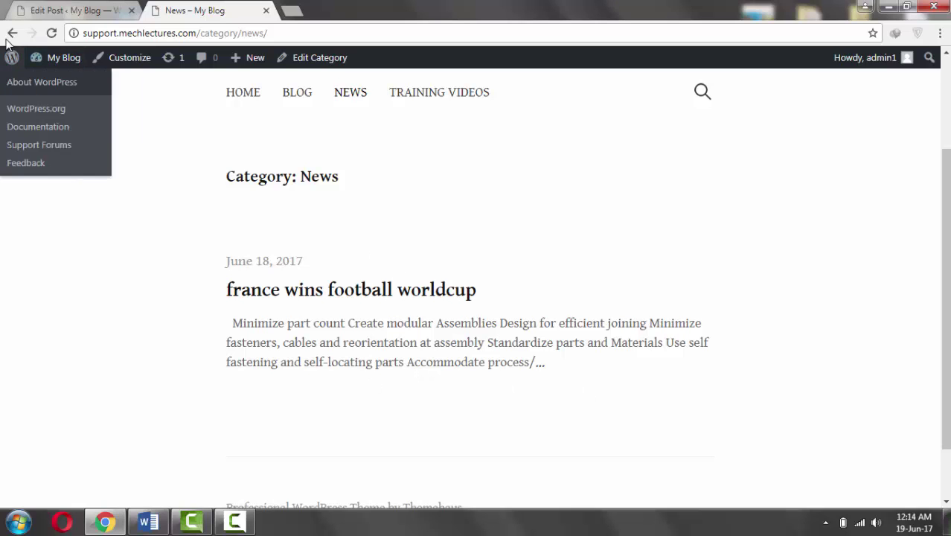
Step: Return to the post editor and start another new post titled "My blog Post"
{"action": "left_click", "coordinate": [41, 9]}
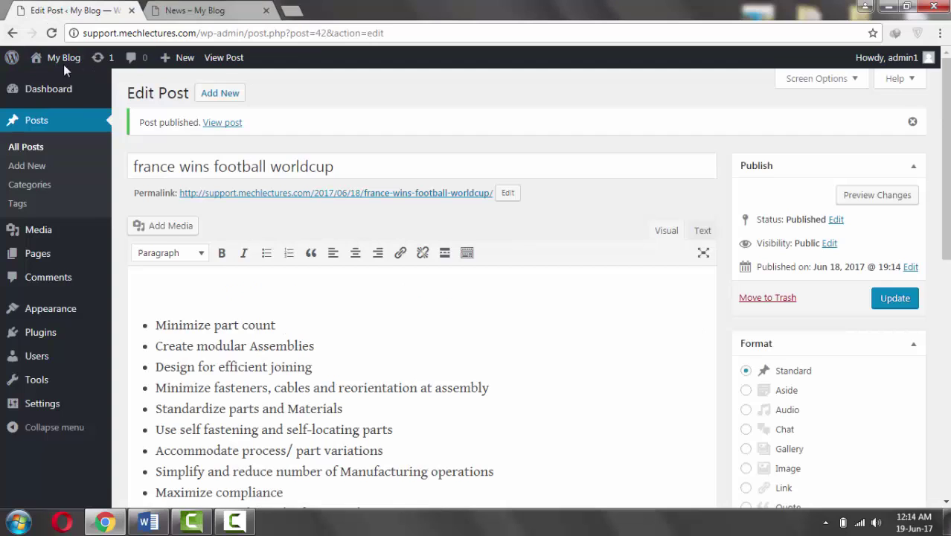
{"action": "left_click", "coordinate": [205, 102]}
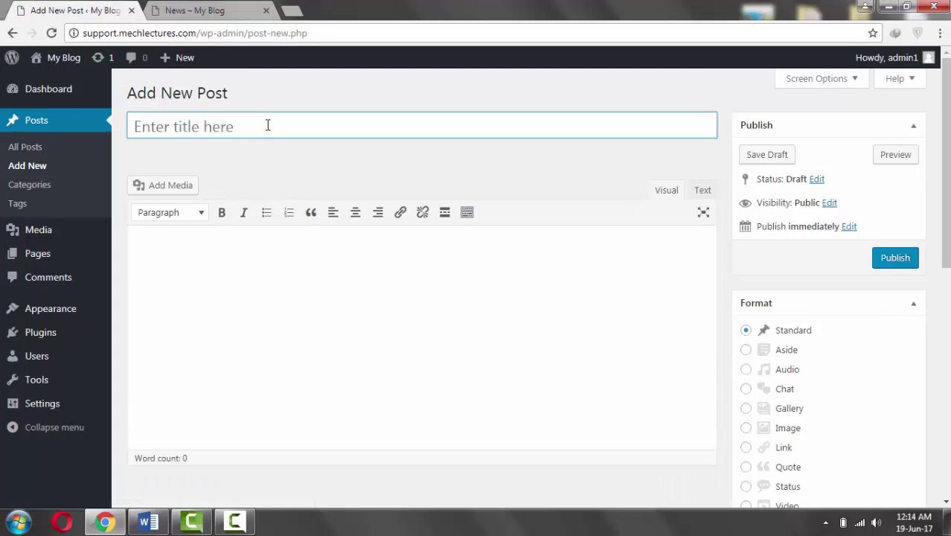
{"action": "type", "text": "My b"}
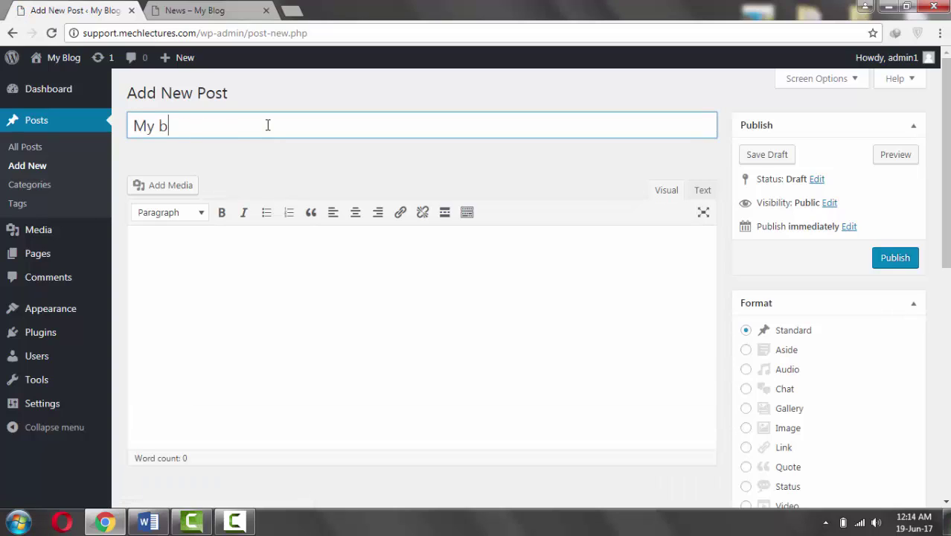
{"action": "type", "text": "log Post"}
Step: Copy the heading and first paragraph of the Design for Manufacture document in Word and paste them into the post body in Chrome
{"action": "left_click", "coordinate": [250, 320]}
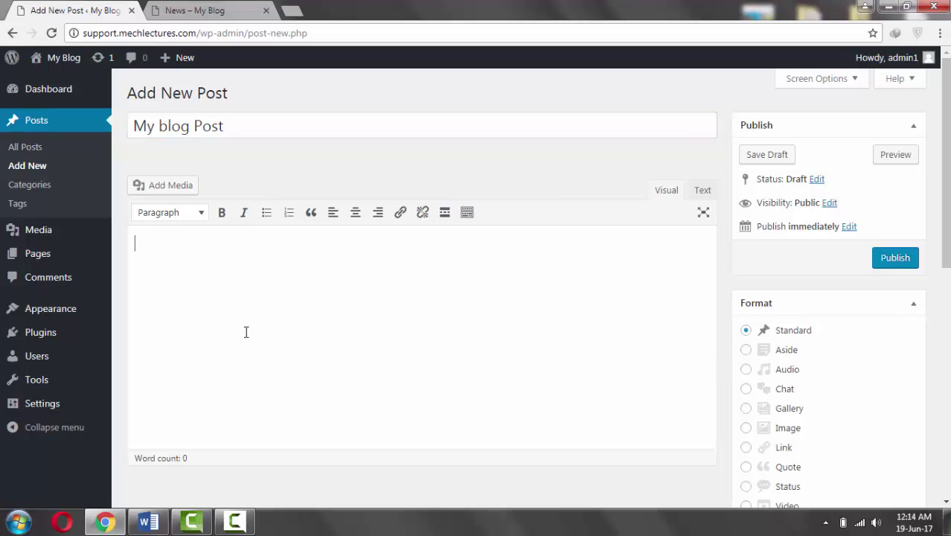
{"action": "left_click", "coordinate": [149, 522]}
{"action": "scroll", "coordinate": [645, 257], "scroll_direction": "up", "scroll_amount": 5}
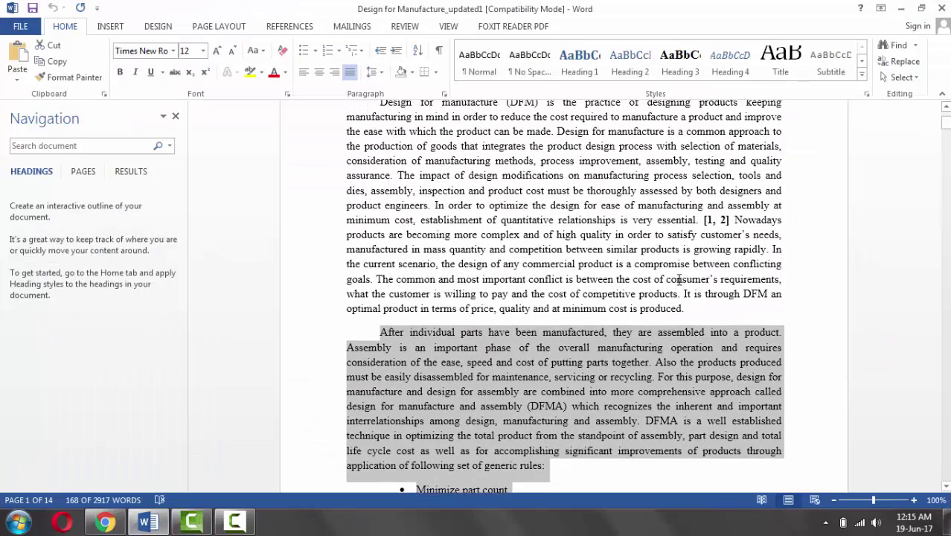
{"action": "left_click_drag", "start_coordinate": [668, 303], "coordinate": [347, 185]}
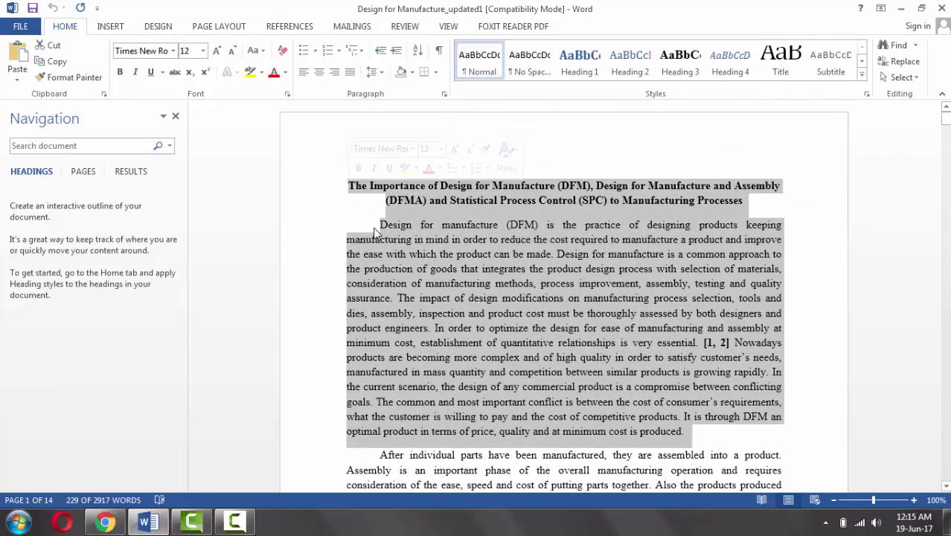
{"action": "left_click", "coordinate": [105, 521]}
{"action": "key", "text": "ctrl+v"}
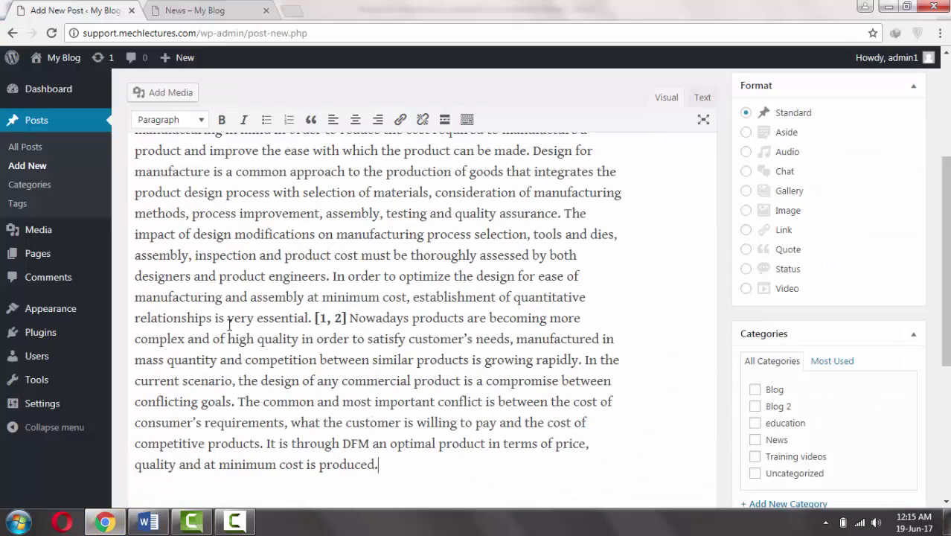
Step: Assign "My blog Post" to the Blog category and publish it
{"action": "scroll", "coordinate": [642, 312], "scroll_direction": "down", "scroll_amount": 3}
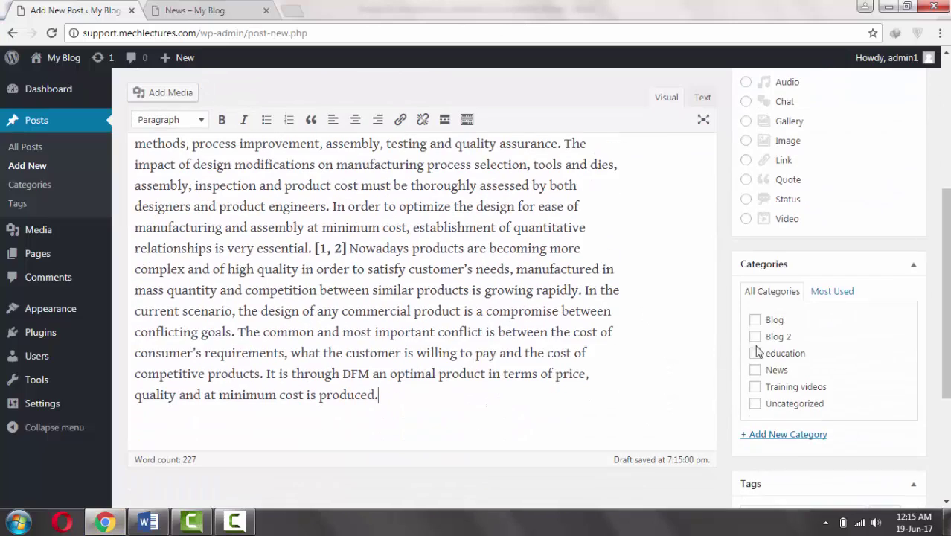
{"action": "left_click", "coordinate": [756, 320]}
{"action": "scroll", "coordinate": [770, 321], "scroll_direction": "up", "scroll_amount": 1}
{"action": "scroll", "coordinate": [779, 302], "scroll_direction": "up", "scroll_amount": 3}
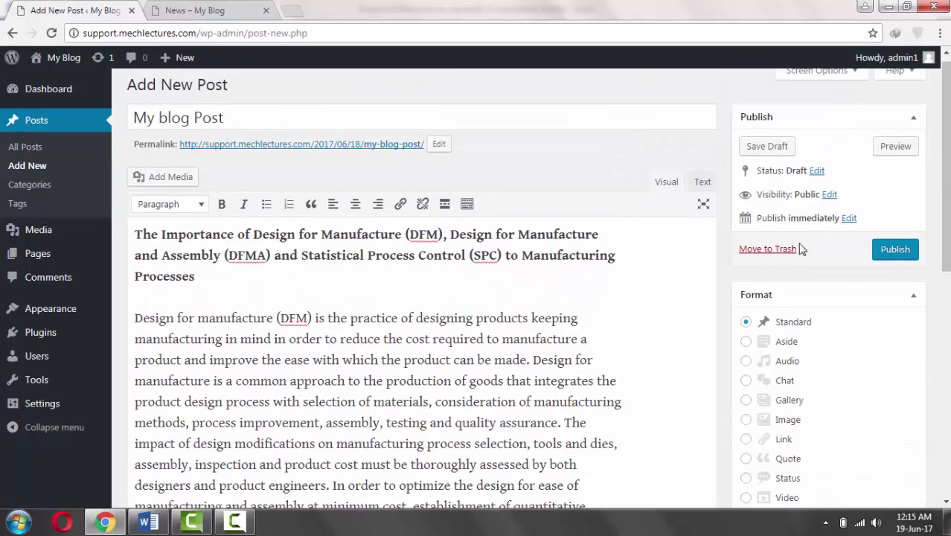
{"action": "left_click", "coordinate": [889, 250]}
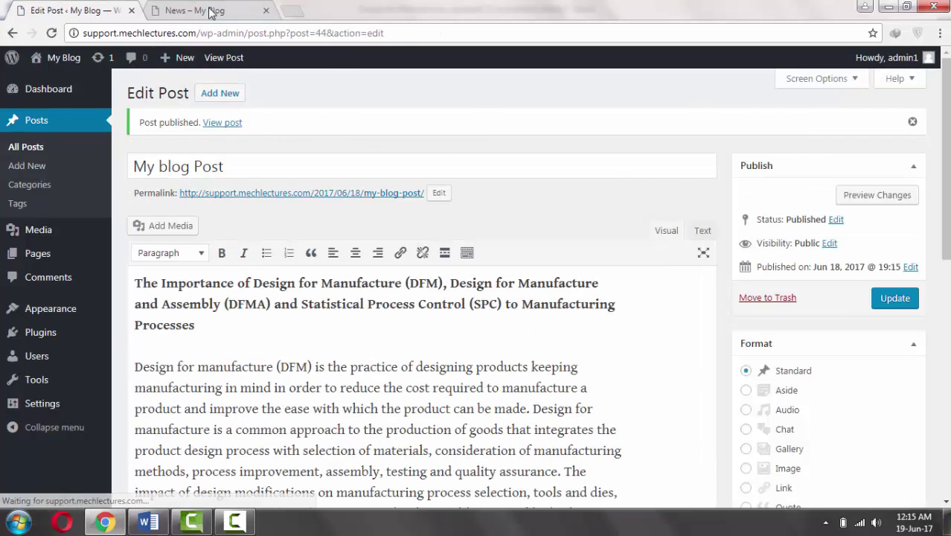
Step: Reload the live site and check the Blog category page for the newly published post
{"action": "left_click", "coordinate": [211, 11]}
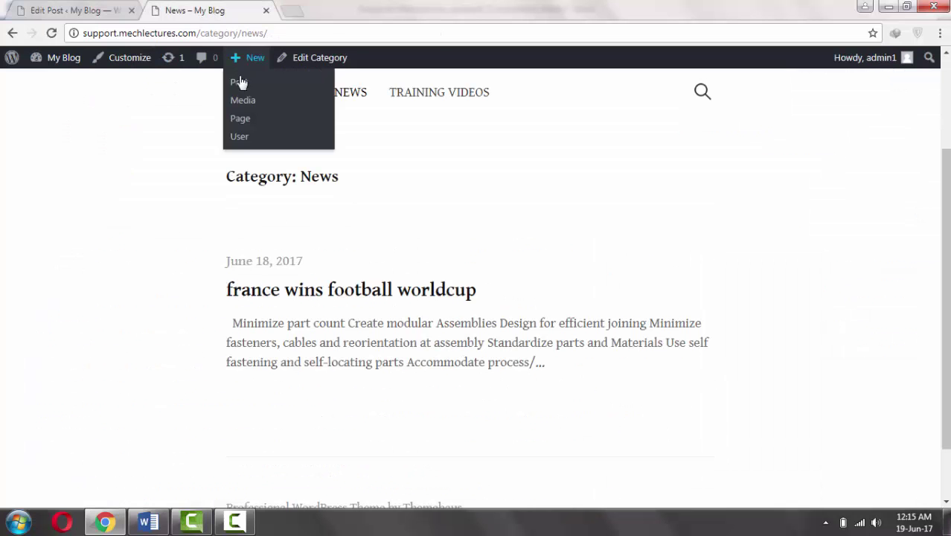
{"action": "scroll", "coordinate": [329, 182], "scroll_direction": "up", "scroll_amount": 2}
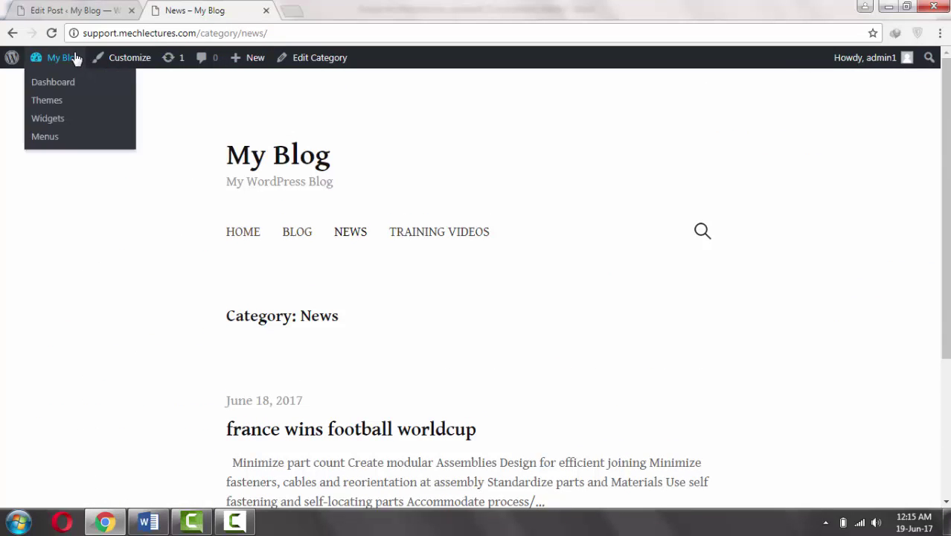
{"action": "left_click", "coordinate": [50, 33]}
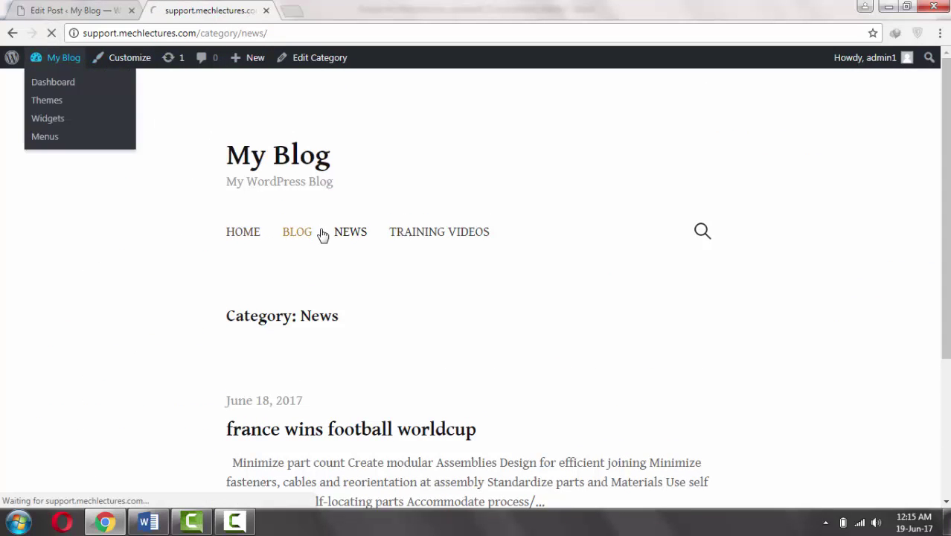
{"action": "left_click", "coordinate": [306, 235]}
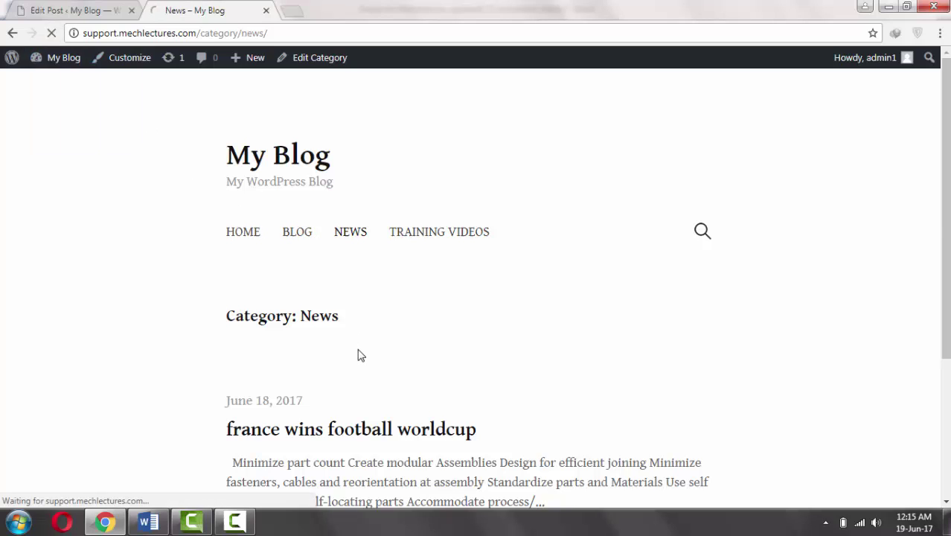
{"action": "scroll", "coordinate": [358, 355], "scroll_direction": "down", "scroll_amount": 3}
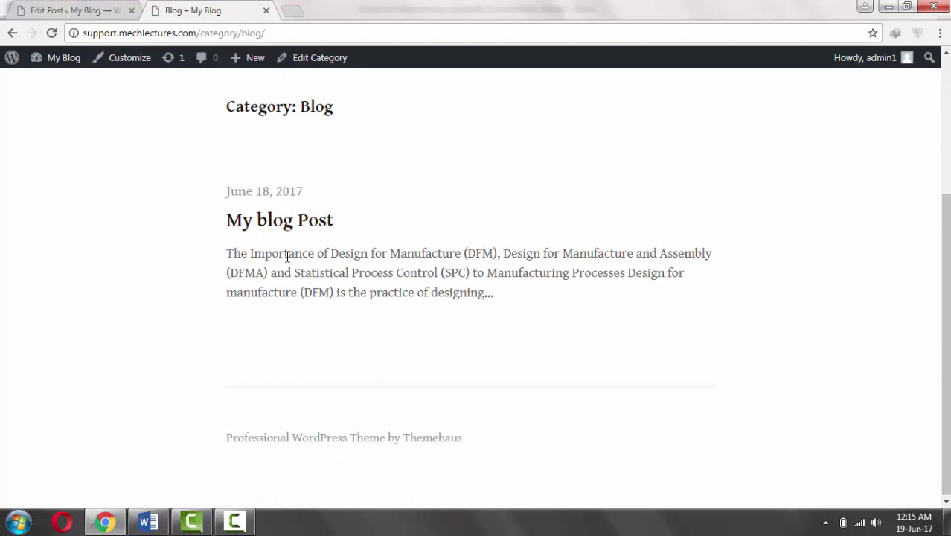
{"action": "scroll", "coordinate": [505, 321], "scroll_direction": "up", "scroll_amount": 2}
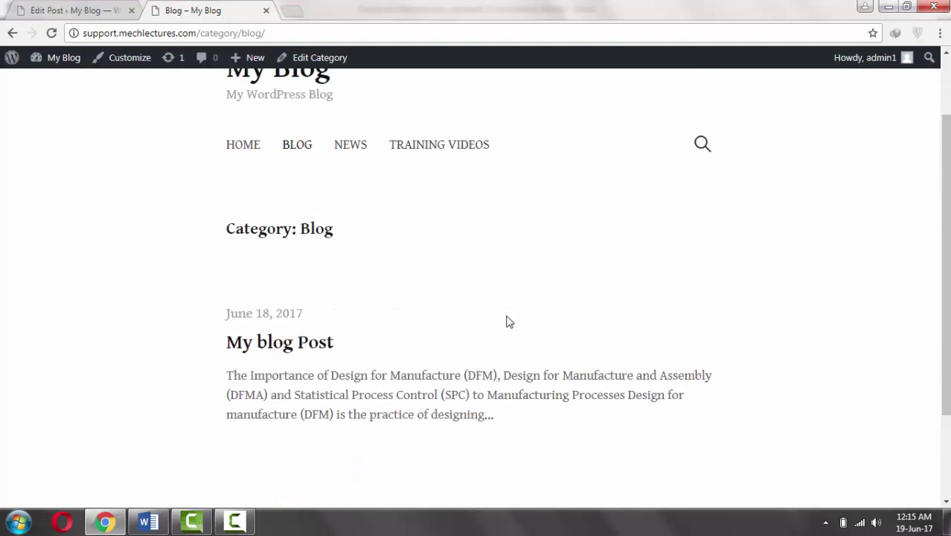
Step: Check which posts the News and Training videos category pages show, and return to the post editor
{"action": "left_click", "coordinate": [357, 170]}
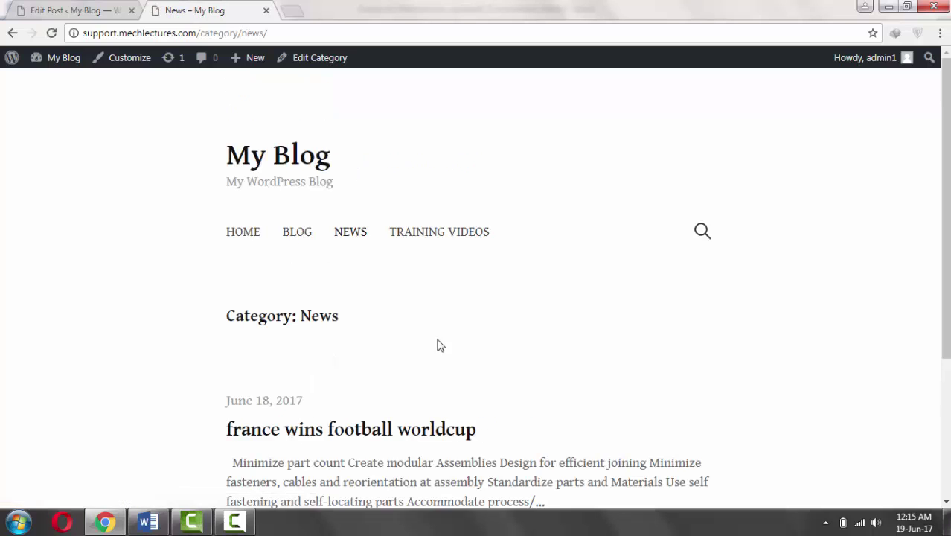
{"action": "scroll", "coordinate": [414, 386], "scroll_direction": "down", "scroll_amount": 1}
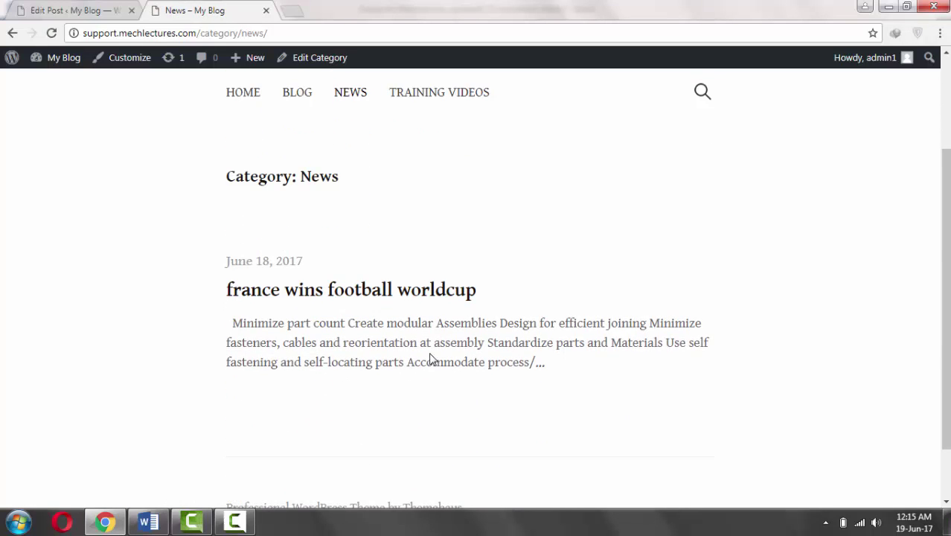
{"action": "left_click", "coordinate": [450, 102]}
{"action": "scroll", "coordinate": [428, 395], "scroll_direction": "down", "scroll_amount": 2}
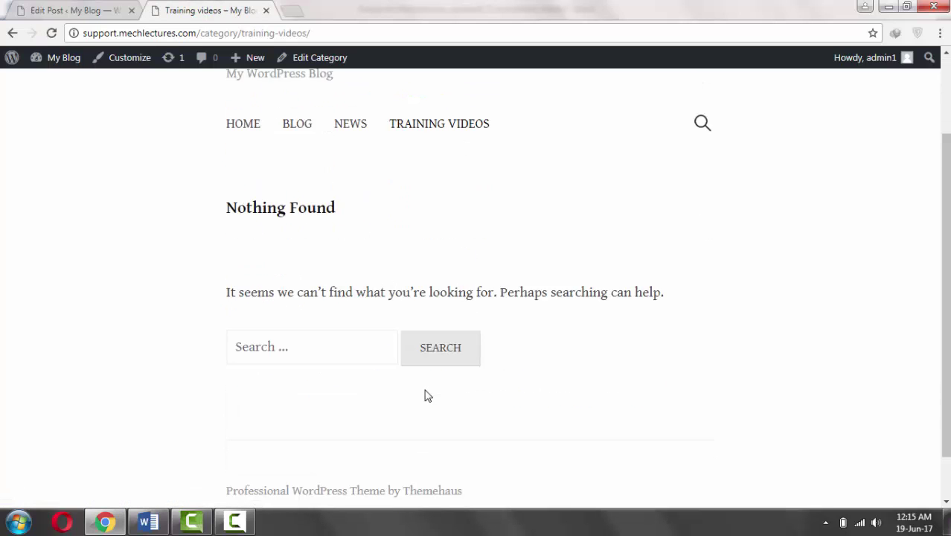
{"action": "scroll", "coordinate": [420, 388], "scroll_direction": "up", "scroll_amount": 2}
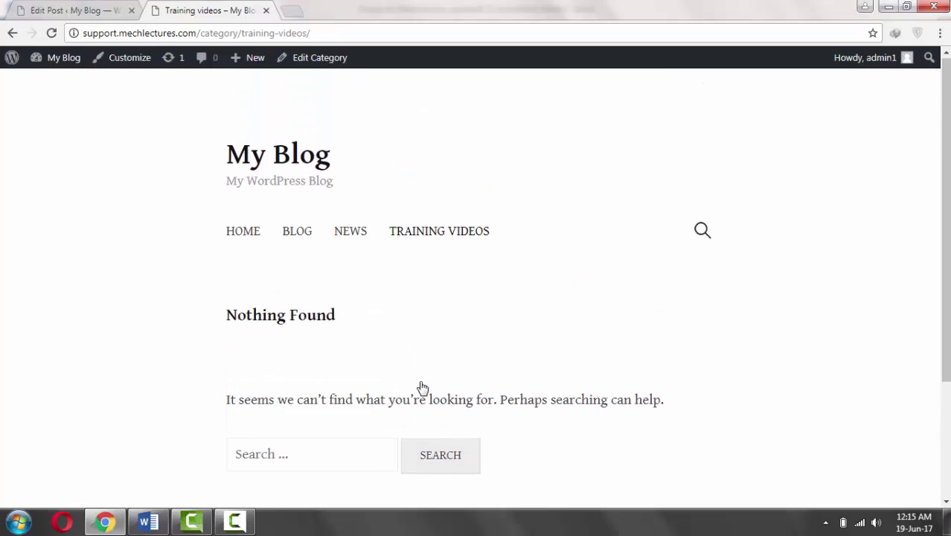
{"action": "left_click", "coordinate": [79, 11]}
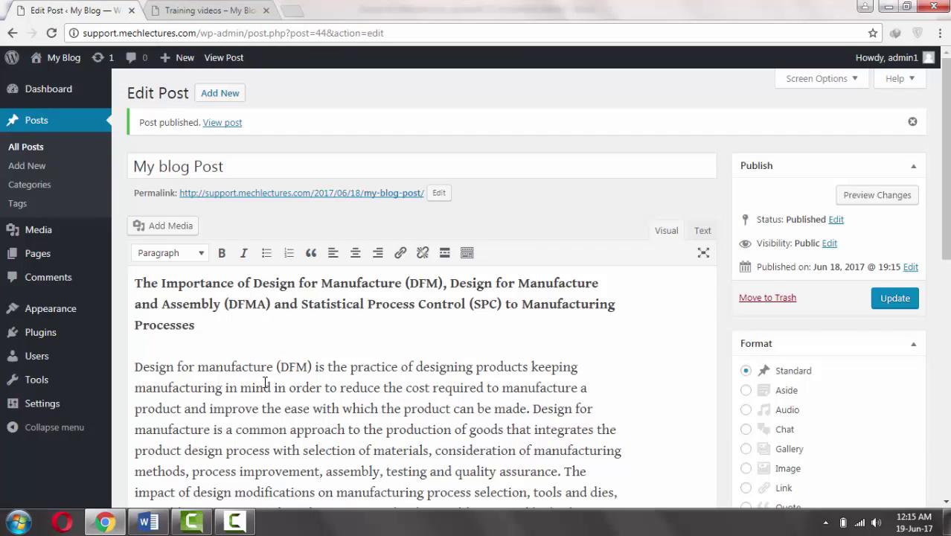